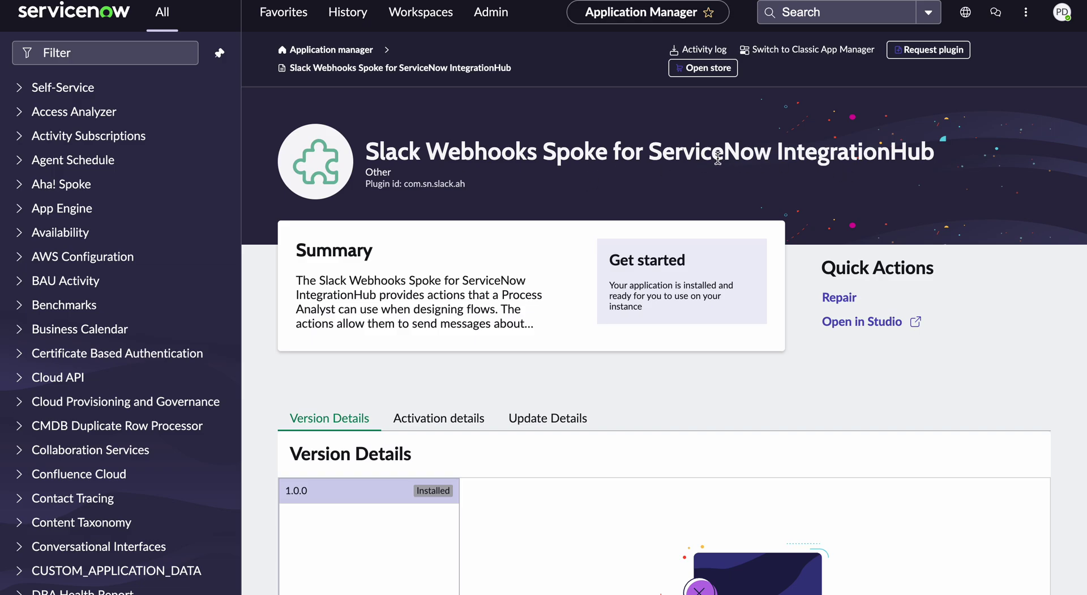
# Examine the title of the installed Slack Webhooks Spoke for ServiceNow IntegrationHub plugin.
pyautogui.click(371, 152)
pyautogui.moveTo(371, 152); pyautogui.dragTo(940, 163)
pyautogui.click(857, 145)
# Switch to Slack and review the incident notifications posted in the test channel.
pyautogui.hotkey('alt', 'Tab')
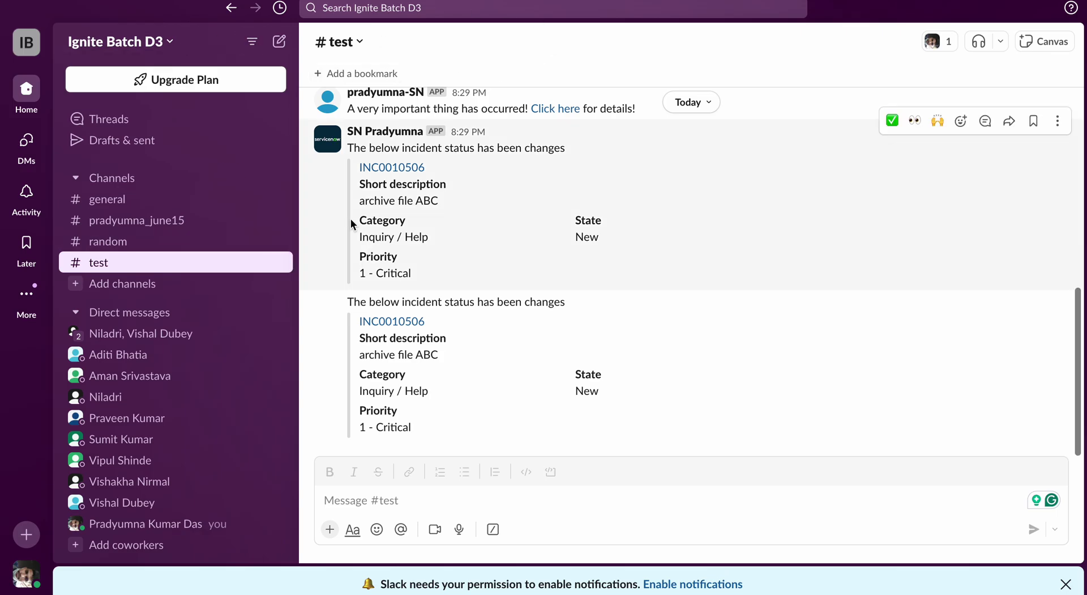
pyautogui.scroll(-3, 170, 277)
pyautogui.scroll(3, 266, 376)
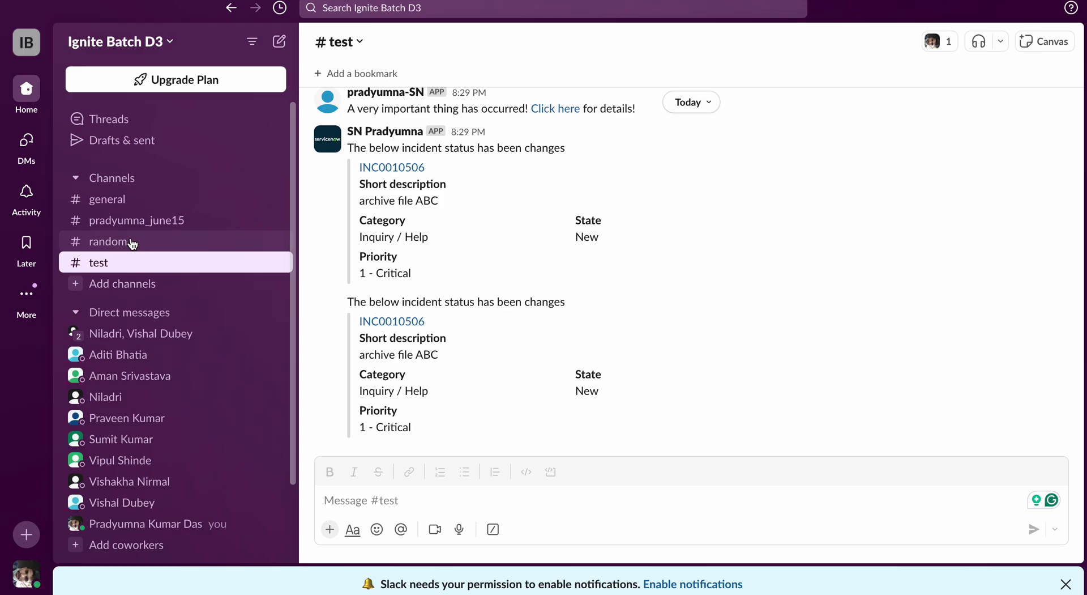
# View the general channel and check the options of the Channels section.
pyautogui.click(130, 212)
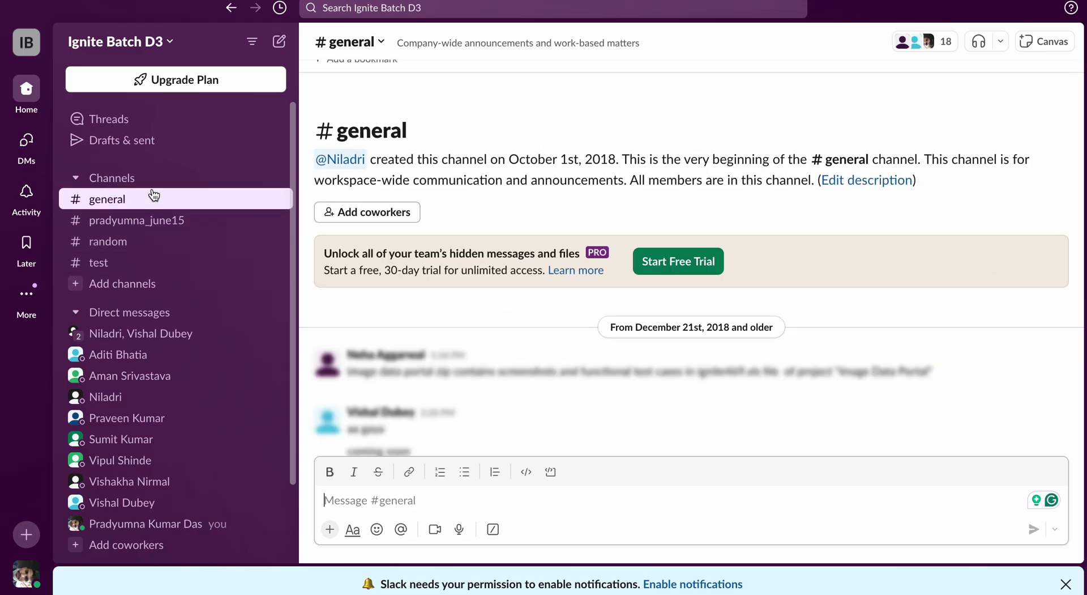
pyautogui.click(141, 179)
pyautogui.moveTo(167, 212)
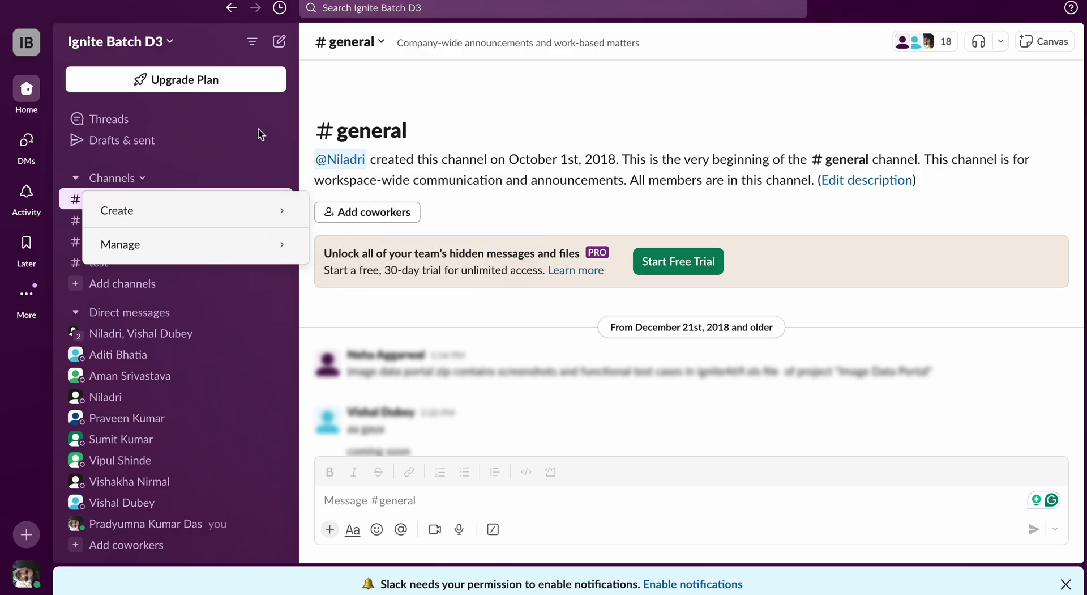
pyautogui.press('Escape')
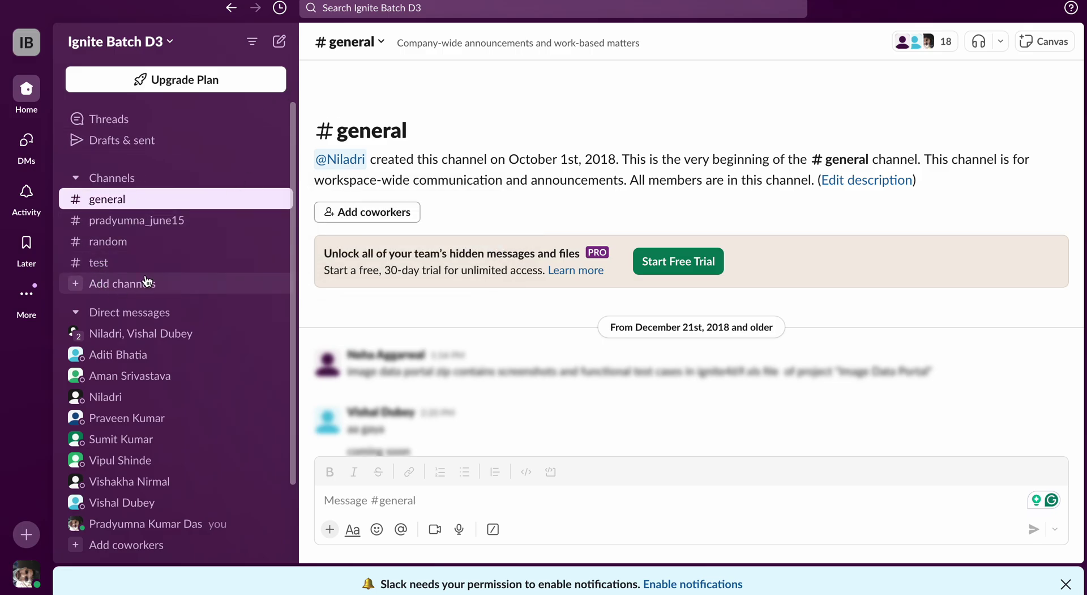
# Return to the test channel and review its earlier incident messages.
pyautogui.click(106, 265)
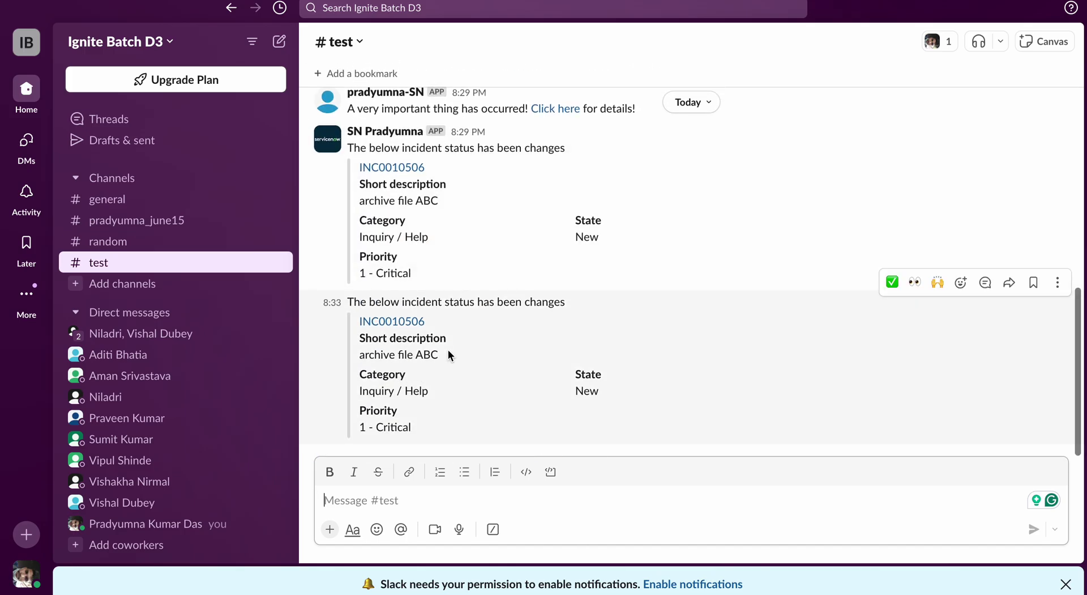
pyautogui.scroll(3, 453, 360)
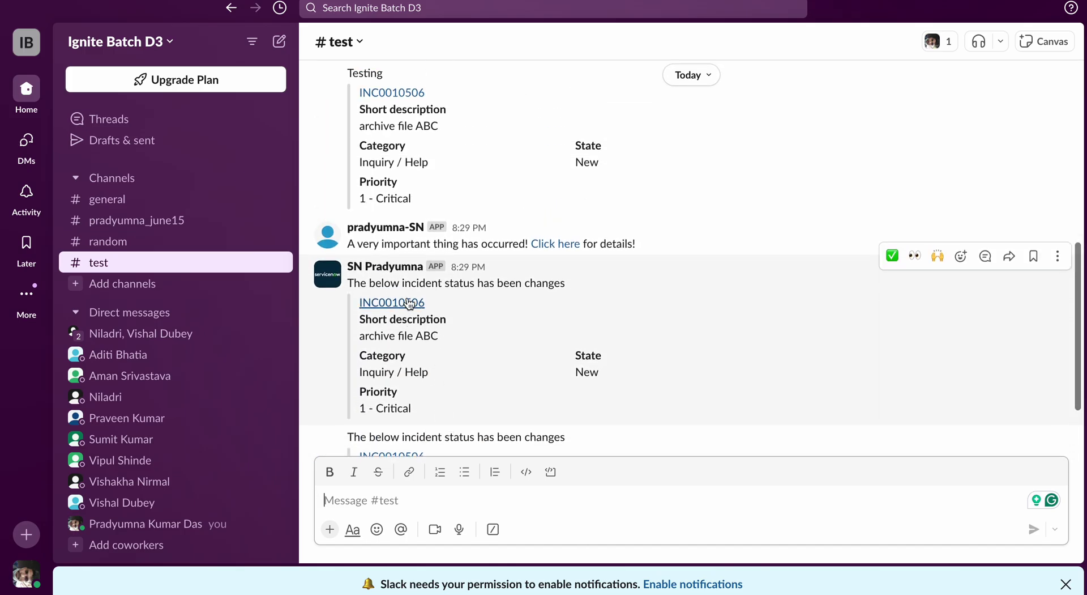
pyautogui.scroll(2, 392, 313)
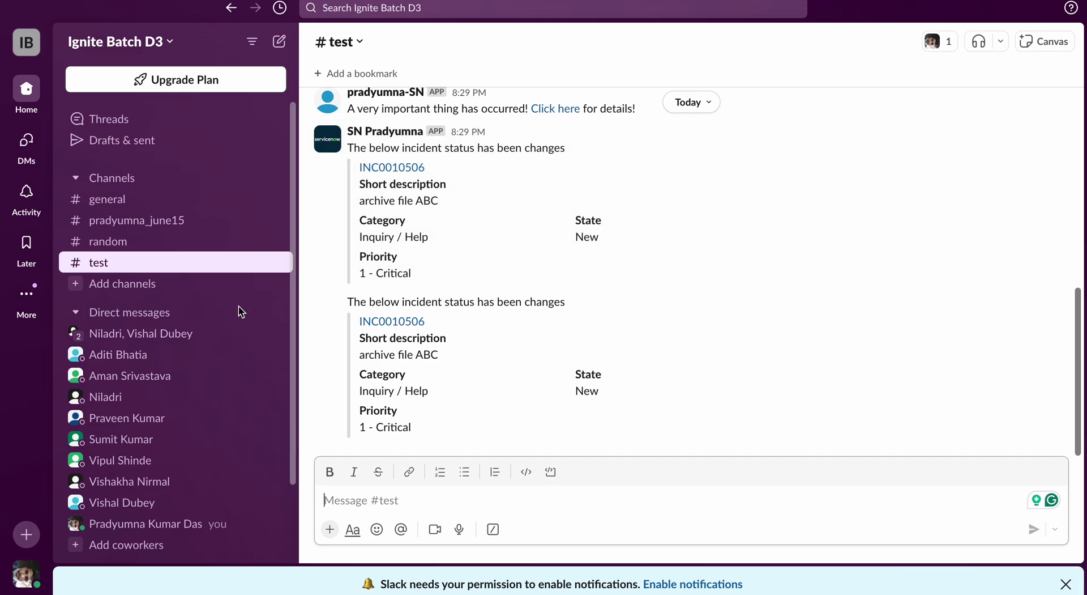
# Search the workspace's available apps for "web" and choose to add Incoming WebHooks.
pyautogui.scroll(-3, 215, 351)
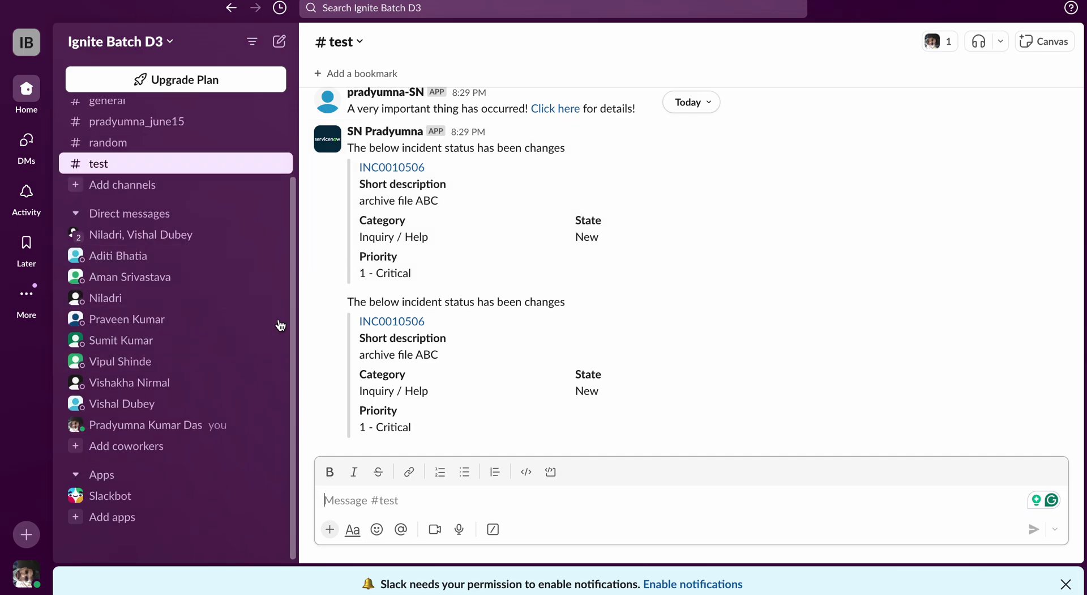
pyautogui.click(125, 522)
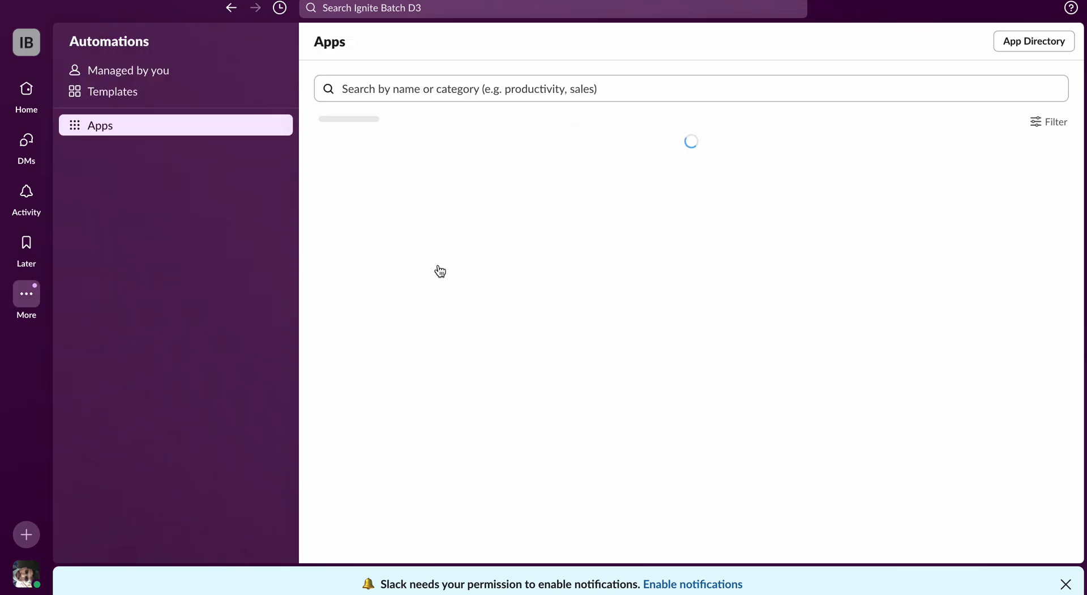
pyautogui.click(415, 87)
pyautogui.write('web')
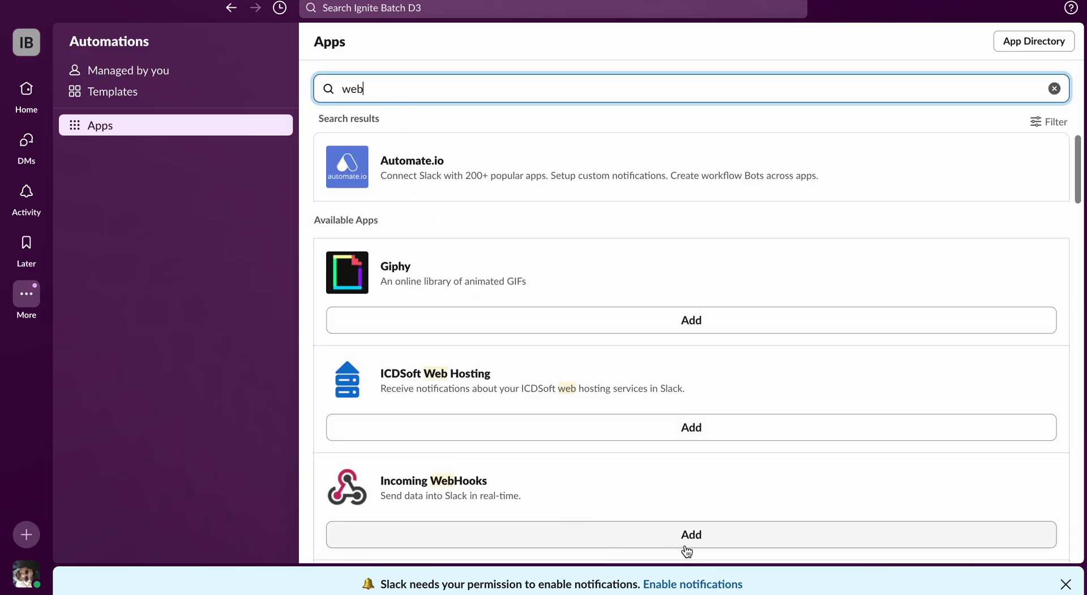
pyautogui.click(568, 547)
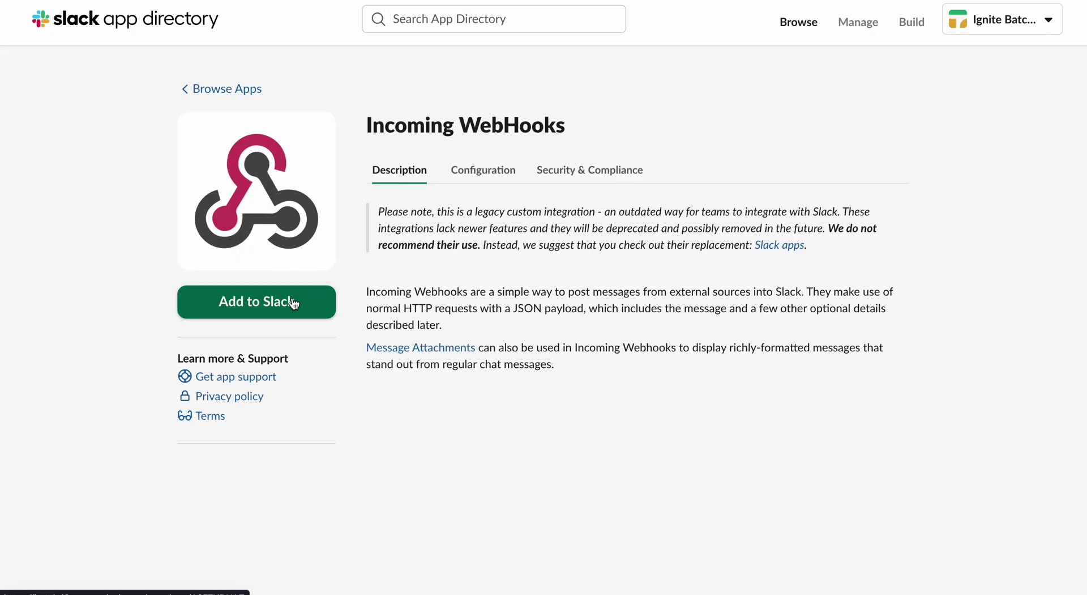
# Start adding Incoming WebHooks to Slack and view the Post to Channel setting.
pyautogui.click(294, 304)
pyautogui.scroll(-6, 416, 389)
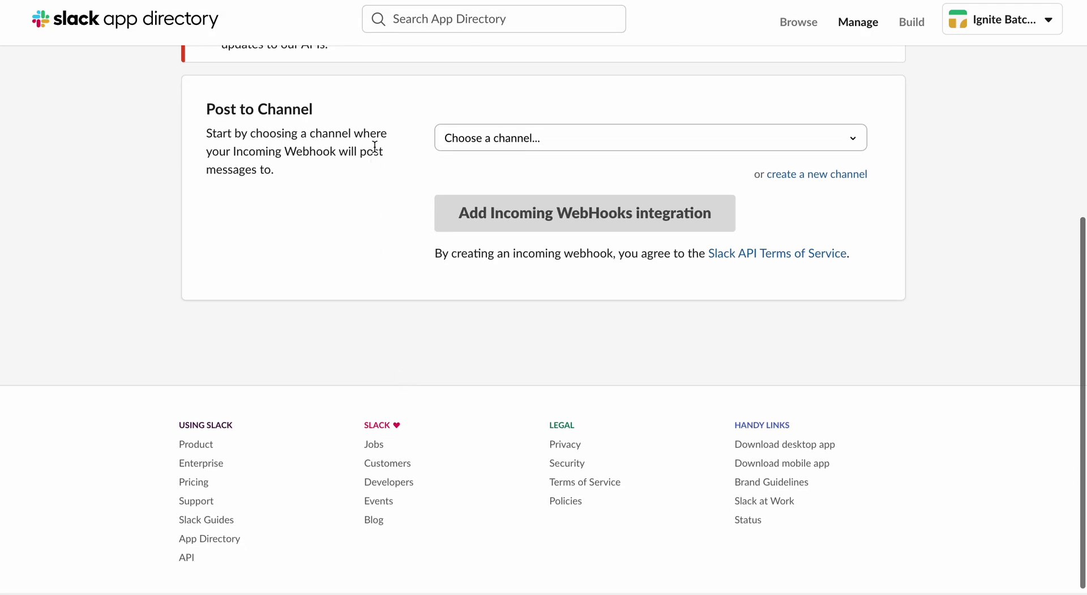
pyautogui.scroll(1, 477, 183)
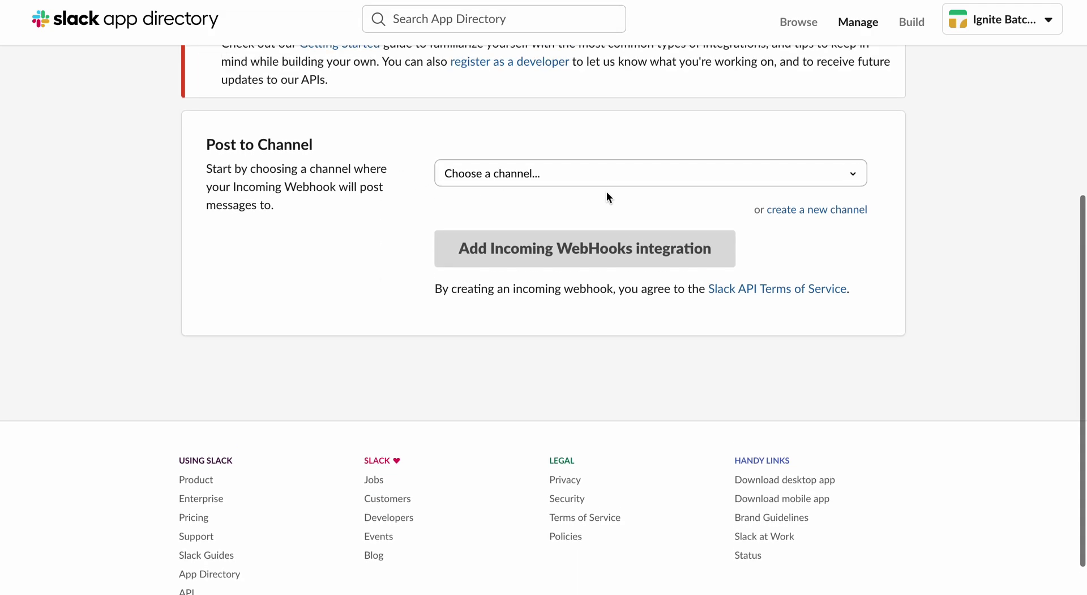
pyautogui.click(538, 176)
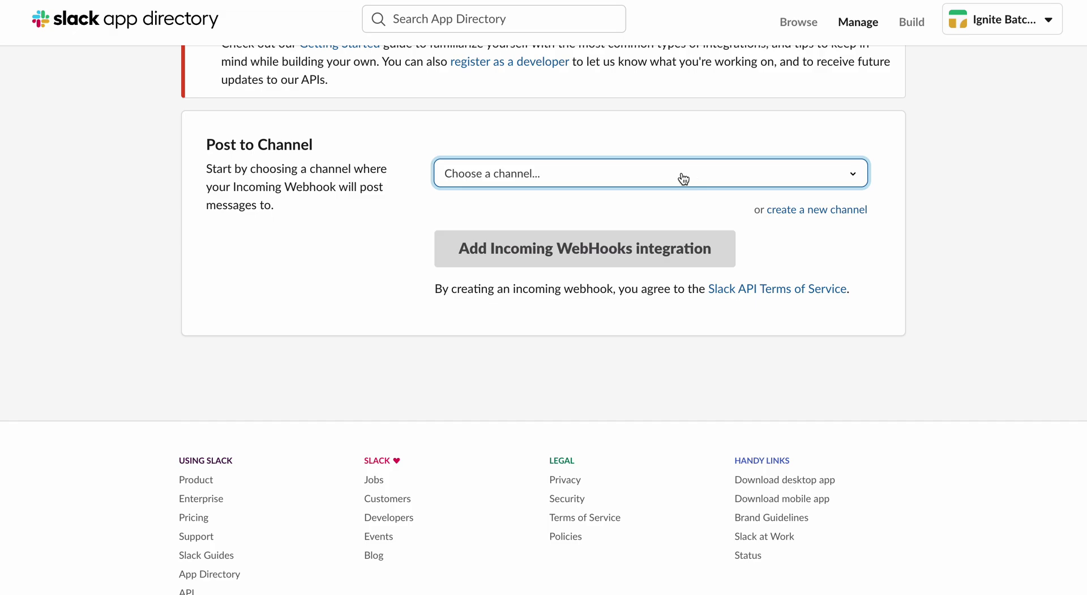
pyautogui.click(377, 189)
pyautogui.click(509, 184)
pyautogui.click(335, 157)
pyautogui.click(560, 187)
# Switch back to the Slack workspace home and review its channels and direct messages.
pyautogui.hotkey('alt', 'Tab')
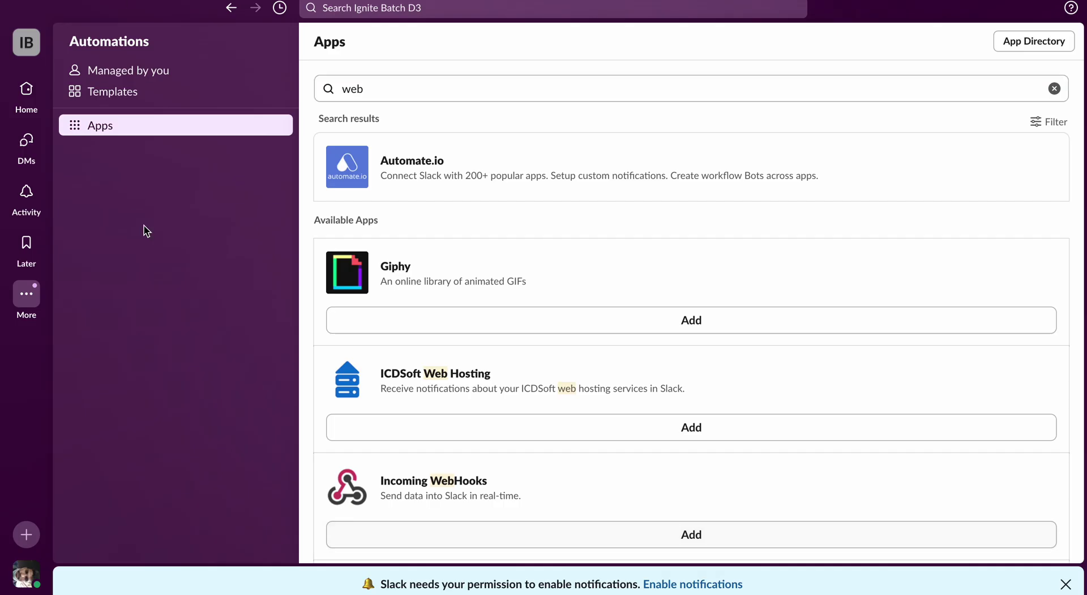
pyautogui.click(26, 91)
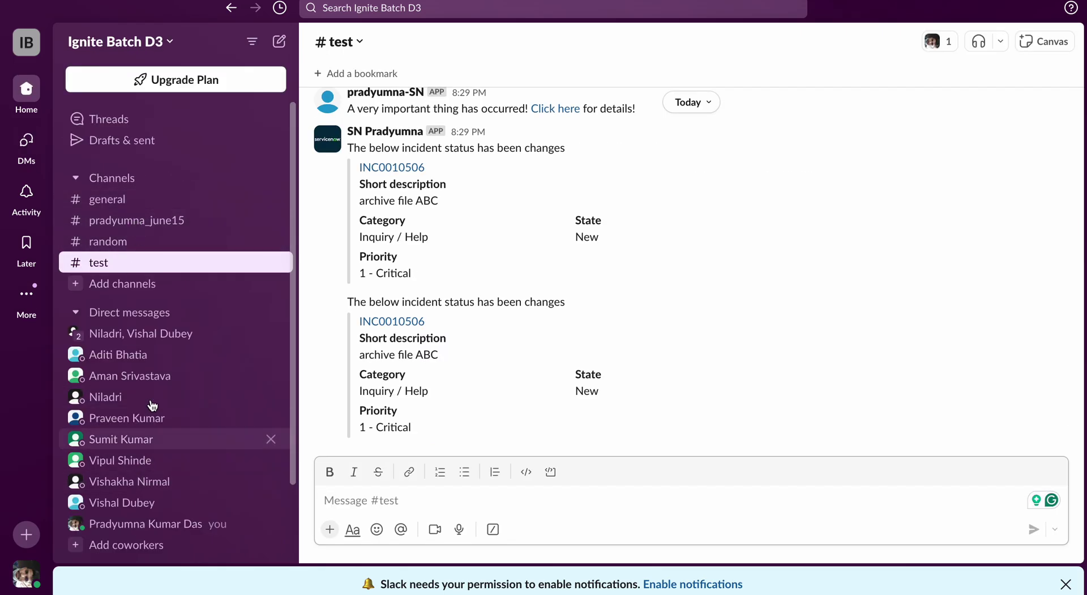
pyautogui.scroll(-3, 150, 444)
pyautogui.scroll(3, 134, 447)
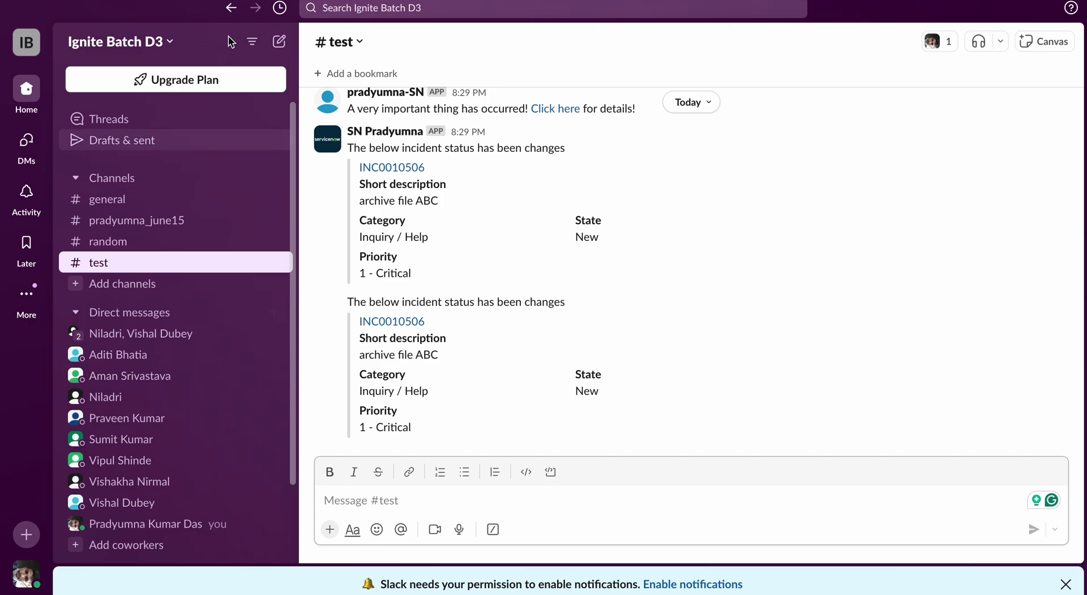
# Return to the Incoming WebHooks setup and browse the channels and members it can post to, without choosing one.
pyautogui.hotkey('alt', 'Tab')
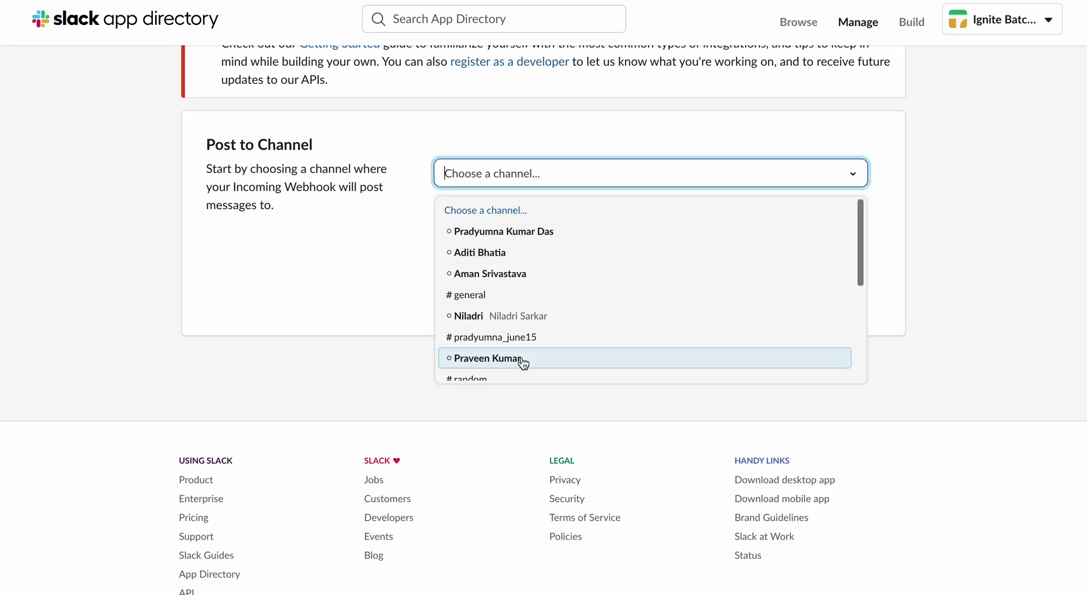
pyautogui.scroll(-5, 522, 360)
pyautogui.scroll(5, 522, 356)
pyautogui.scroll(-2, 521, 357)
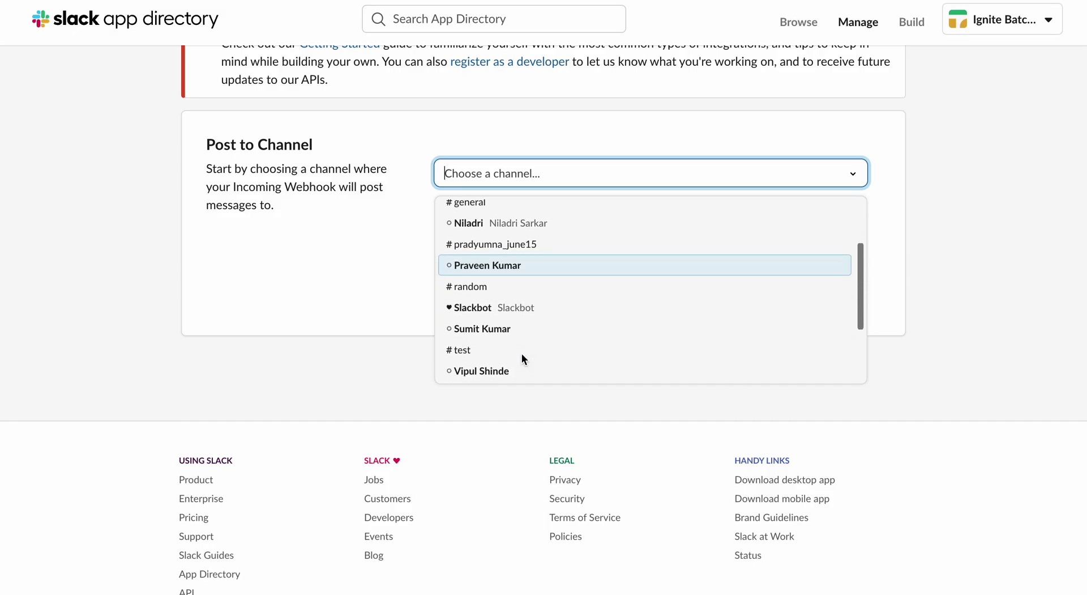
pyautogui.scroll(2, 500, 293)
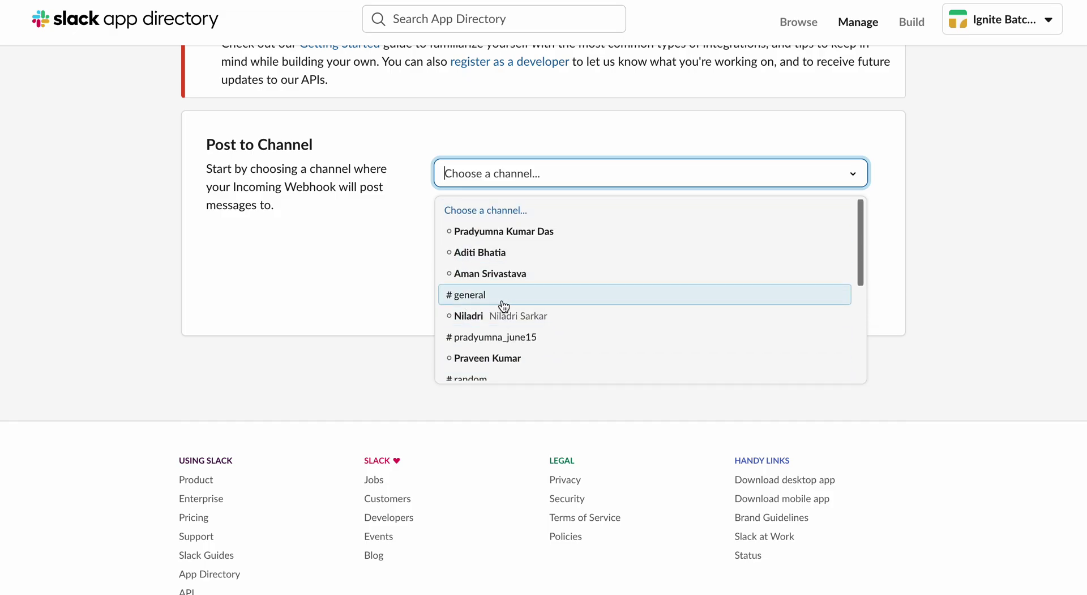
pyautogui.scroll(-2, 504, 306)
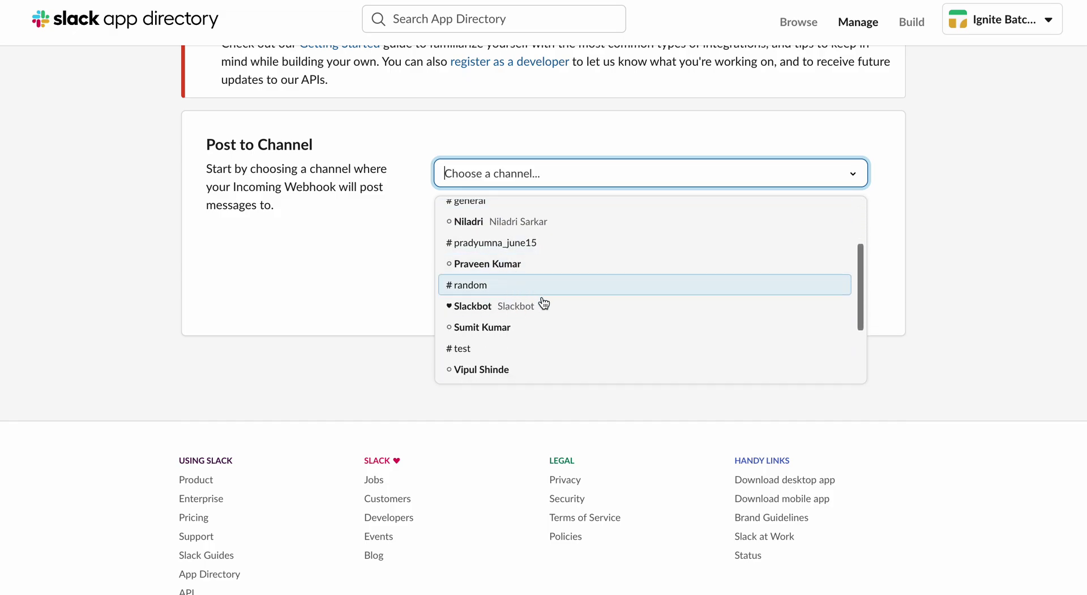
pyautogui.scroll(-2, 518, 320)
pyautogui.click(383, 270)
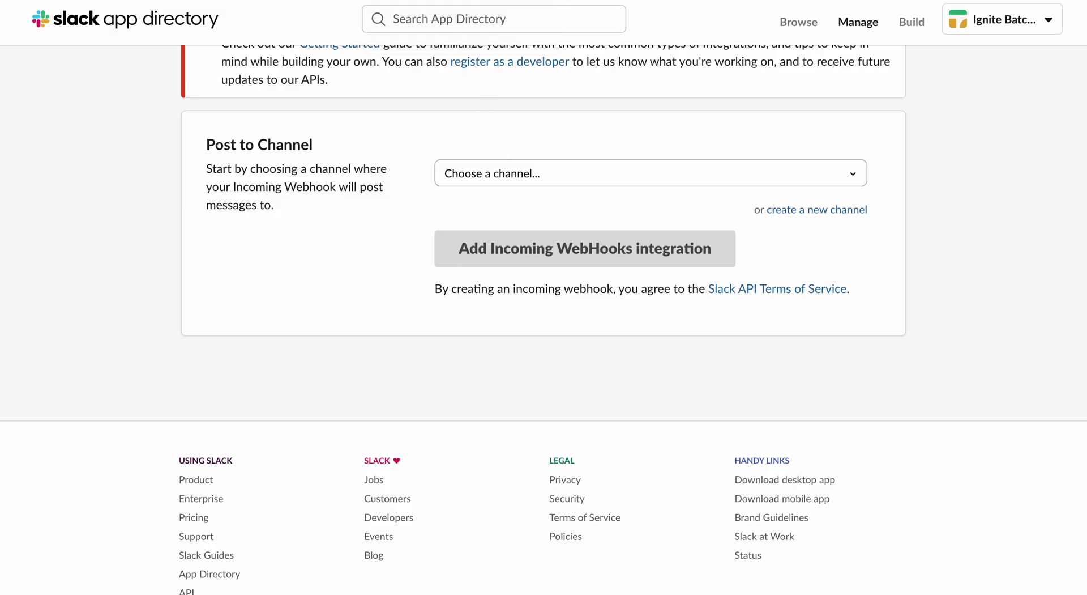
# Open the existing Incoming WebHooks configuration and look over its setup instructions and integration settings.
pyautogui.click(396, 1)
pyautogui.scroll(10, 366, 271)
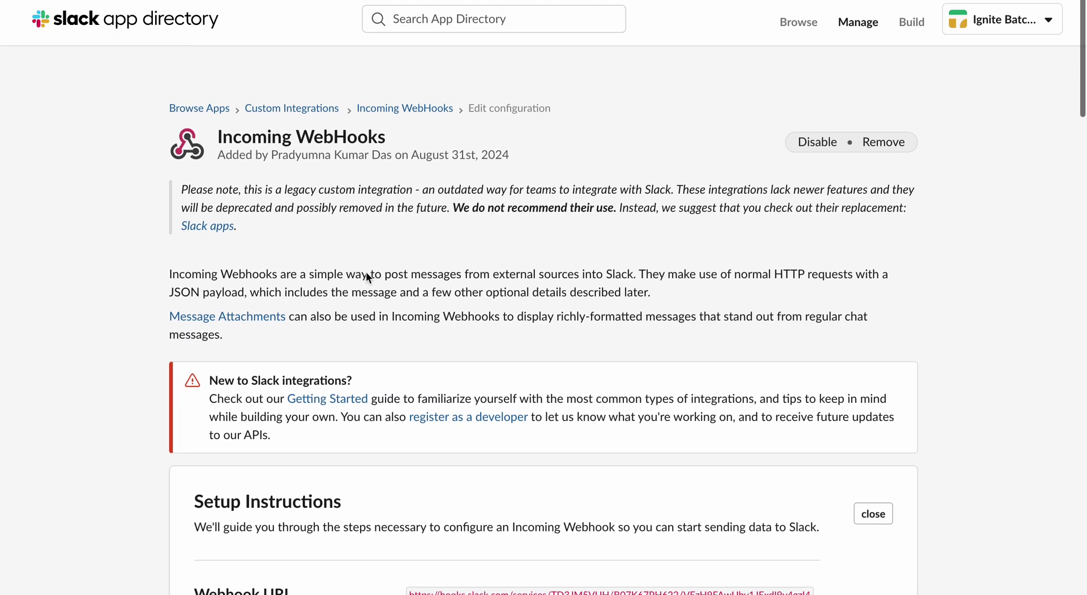
pyautogui.scroll(-1, 366, 271)
pyautogui.scroll(-15, 367, 272)
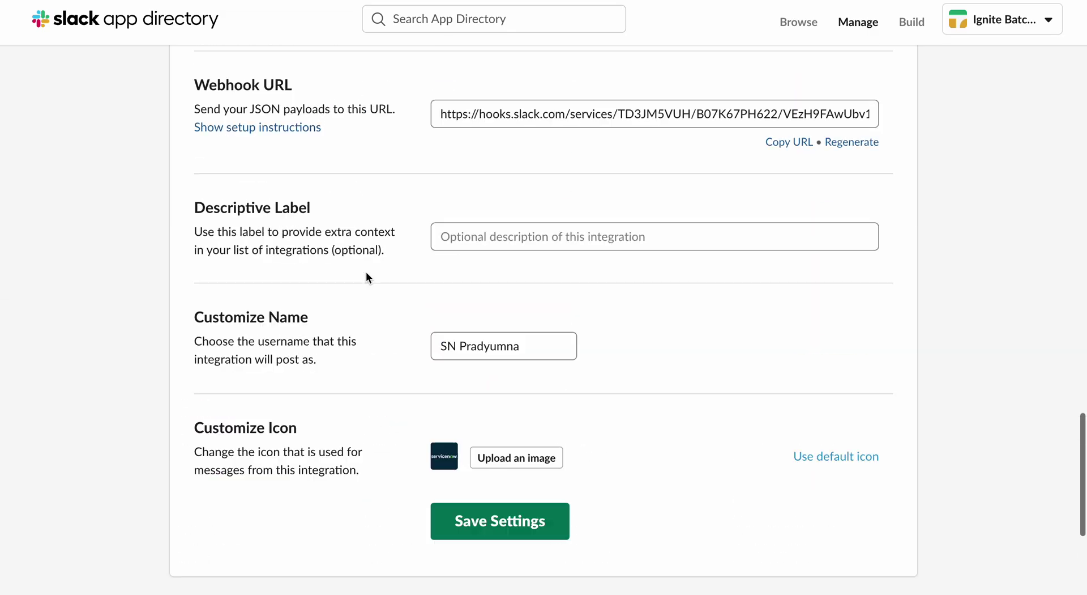
pyautogui.scroll(8, 367, 275)
pyautogui.scroll(-10, 365, 272)
pyautogui.scroll(18, 366, 272)
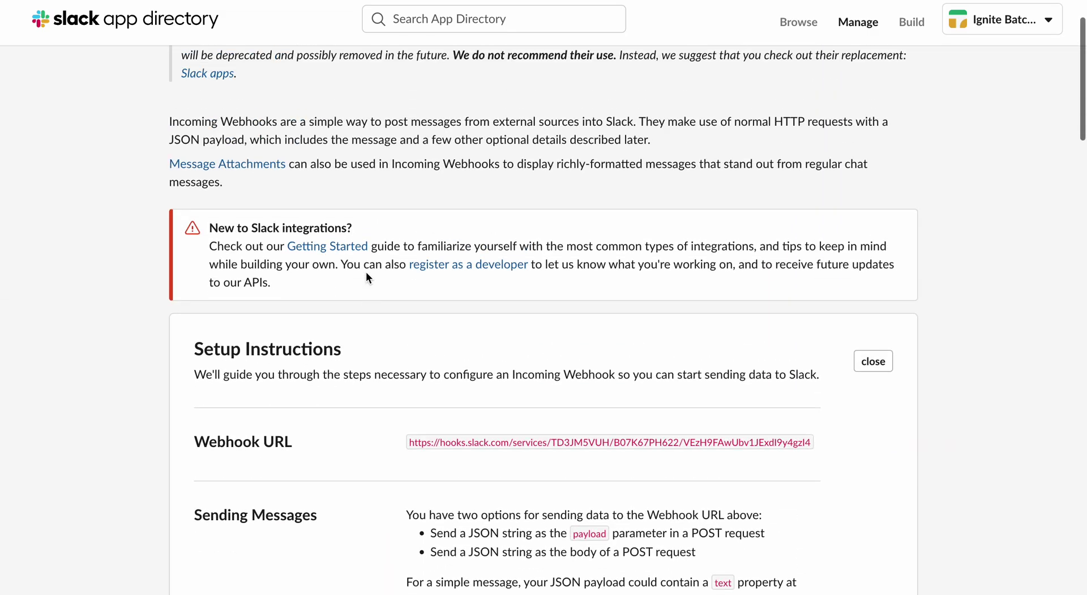
pyautogui.scroll(-3, 366, 270)
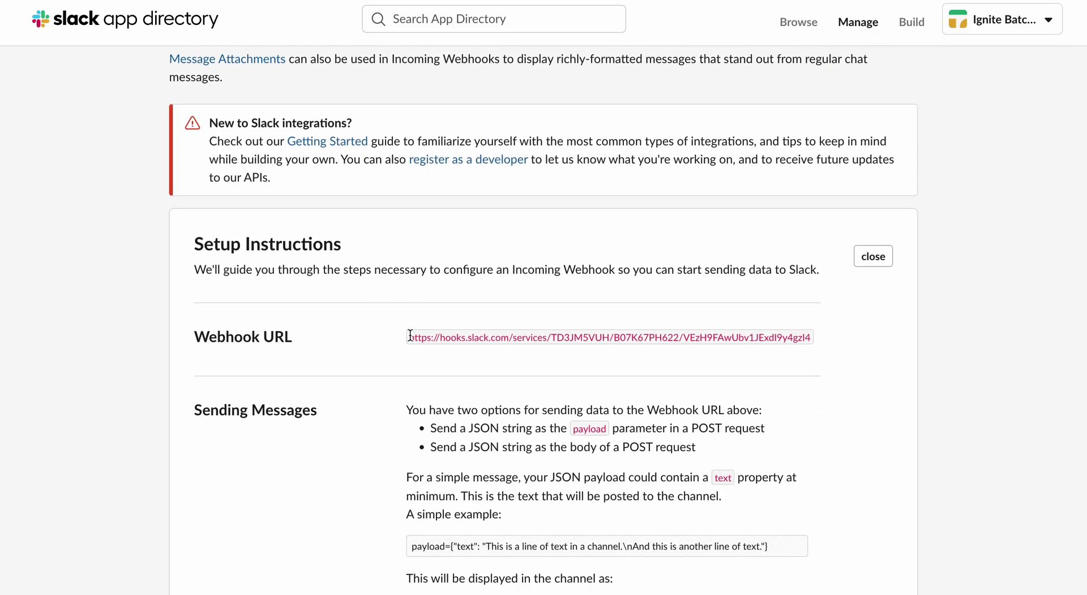
# Examine the Webhook URL and the Sending Messages instructions, including the simple JSON text payload example.
pyautogui.moveTo(410, 337); pyautogui.dragTo(805, 337)
pyautogui.scroll(-3, 421, 364)
pyautogui.moveTo(406, 251); pyautogui.dragTo(614, 381)
pyautogui.click(582, 314)
pyautogui.scroll(-1, 582, 314)
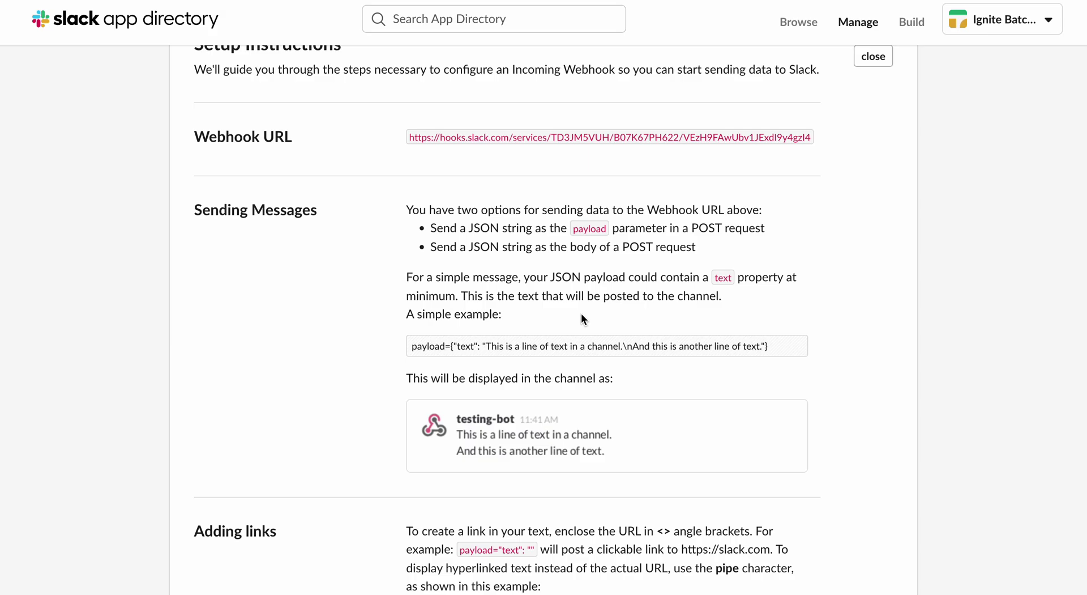
pyautogui.scroll(-1, 581, 318)
pyautogui.scroll(-1, 444, 318)
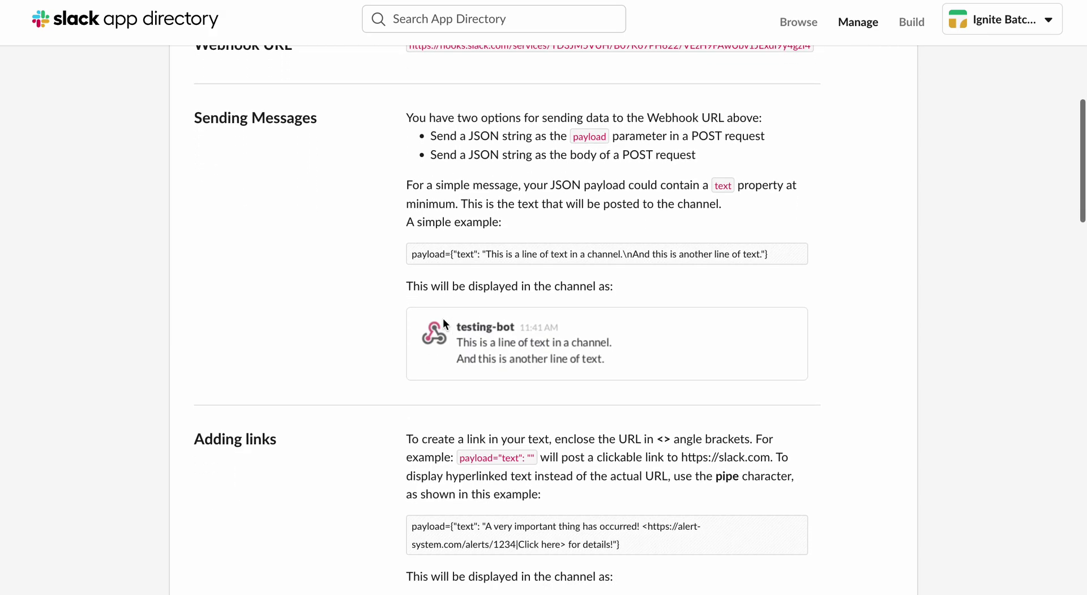
pyautogui.moveTo(409, 254); pyautogui.dragTo(808, 267)
pyautogui.click(544, 190)
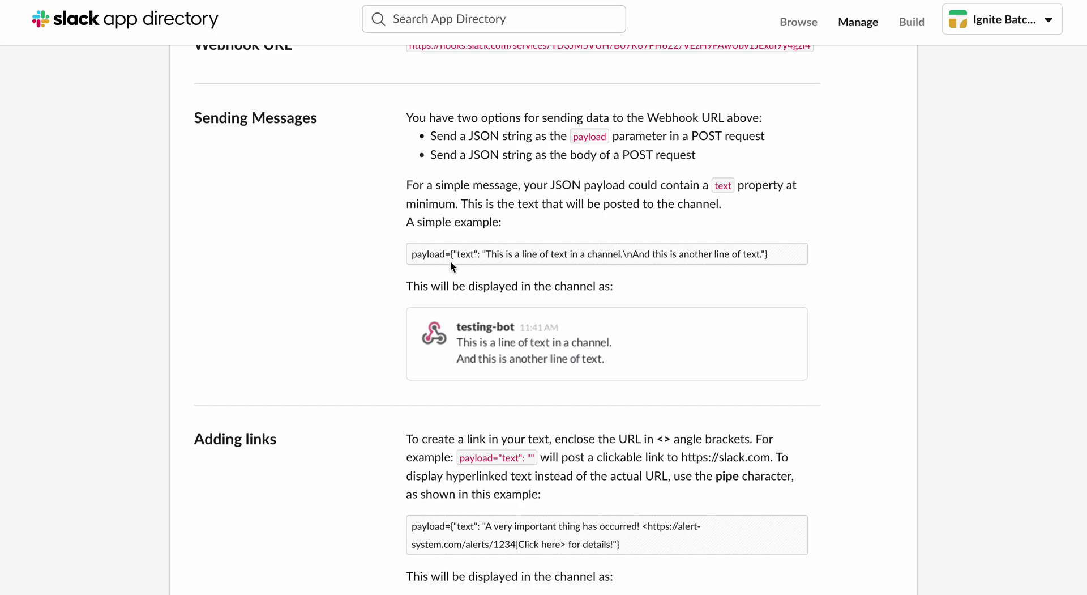
# Examine the Adding links instructions and their example payload, continuing to the Customized Appearance and Channel Override sections.
pyautogui.scroll(-3, 450, 261)
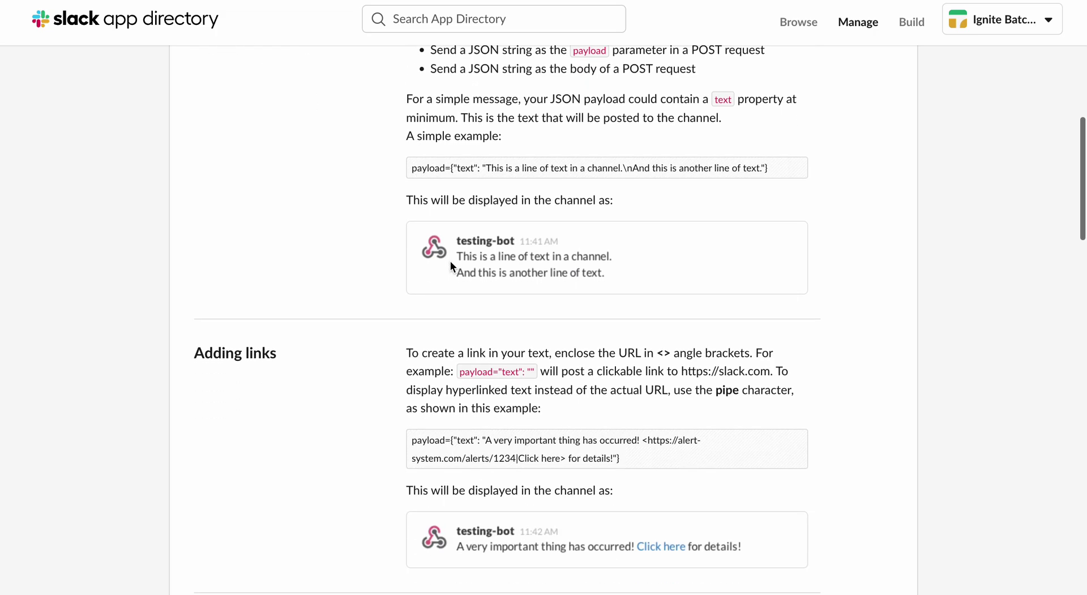
pyautogui.scroll(-2, 538, 266)
pyautogui.scroll(-1, 538, 267)
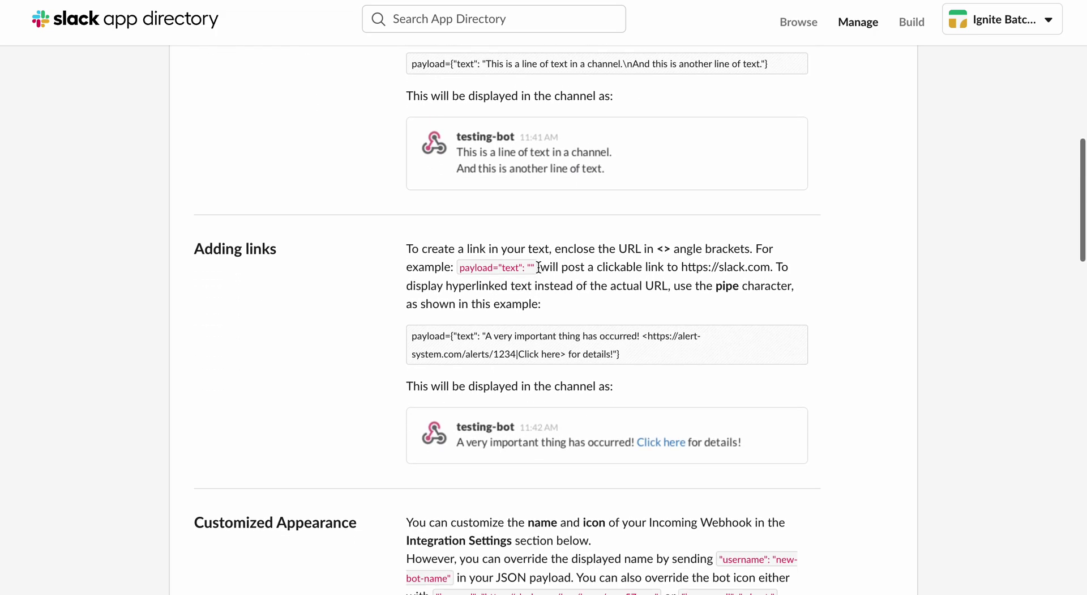
pyautogui.scroll(-1, 437, 372)
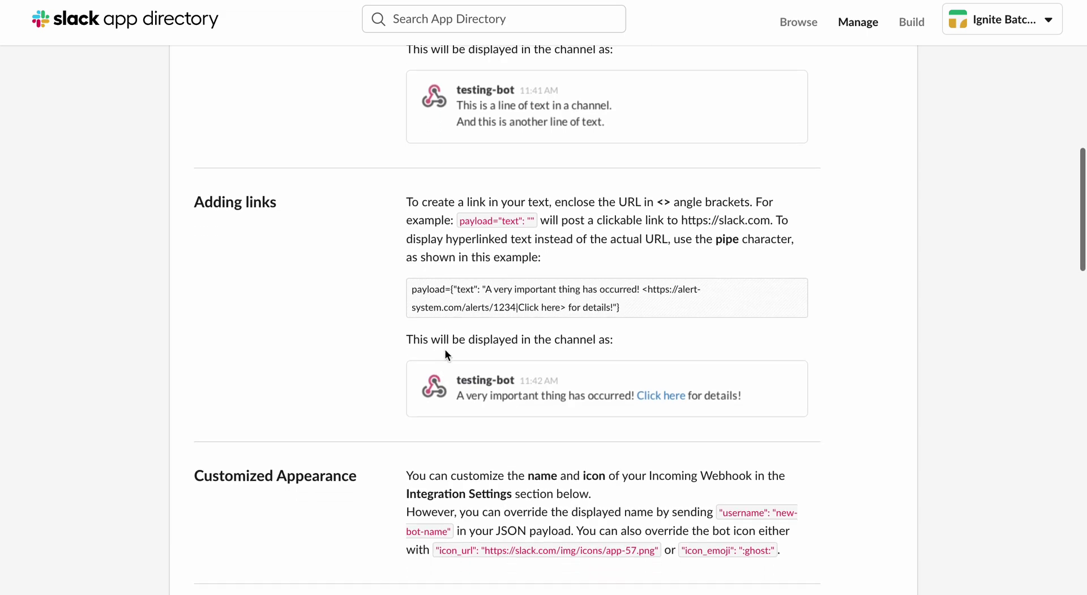
pyautogui.click(454, 286)
pyautogui.click(483, 287)
pyautogui.moveTo(483, 287); pyautogui.dragTo(566, 316)
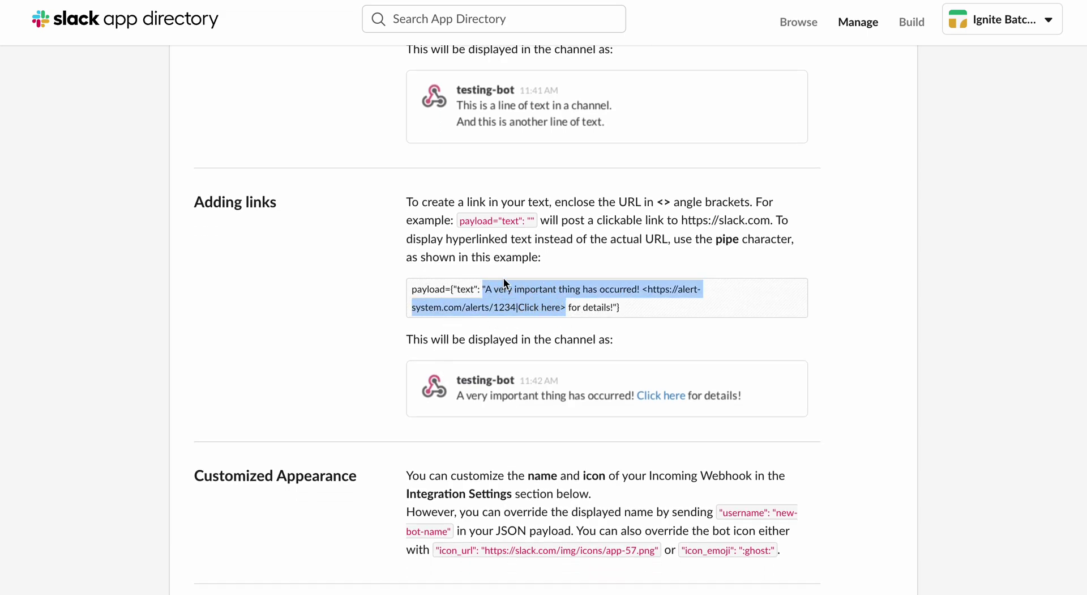
pyautogui.scroll(-5, 546, 308)
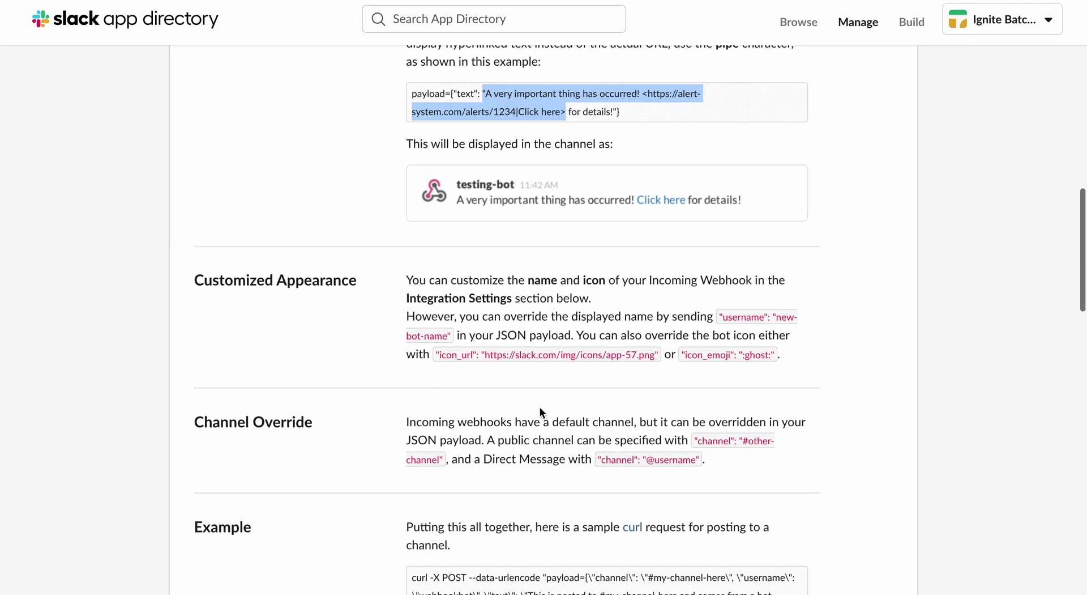
# Examine the Customized Appearance, Channel Override and Example instructions, then the webhook's Customize Name and Customize Icon settings.
pyautogui.scroll(-2, 603, 339)
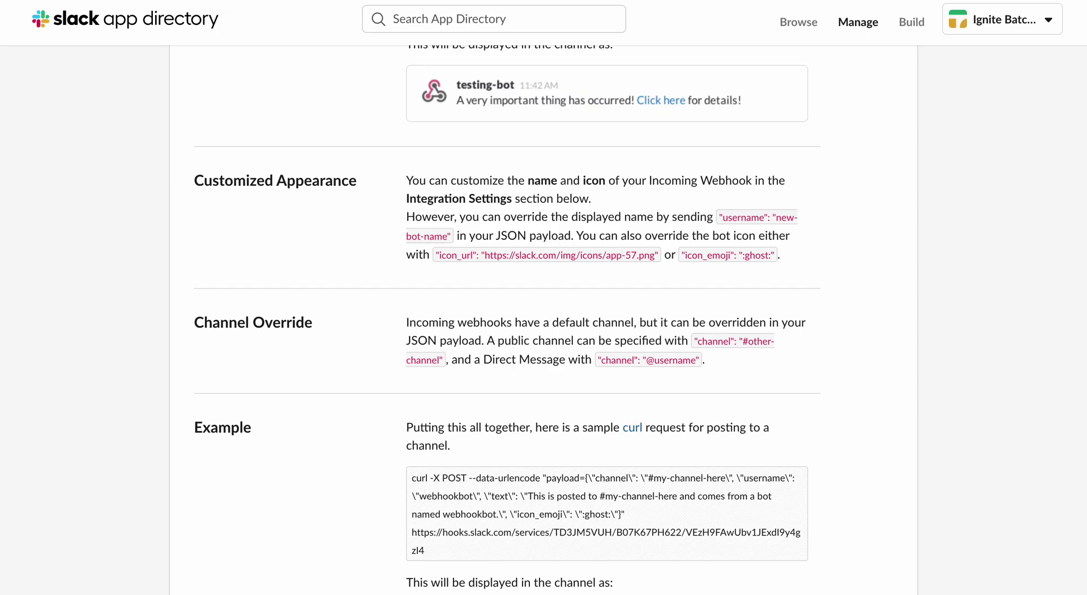
pyautogui.hotkey('alt', 'Tab')
pyautogui.scroll(2, 425, 295)
pyautogui.hotkey('alt', 'Tab')
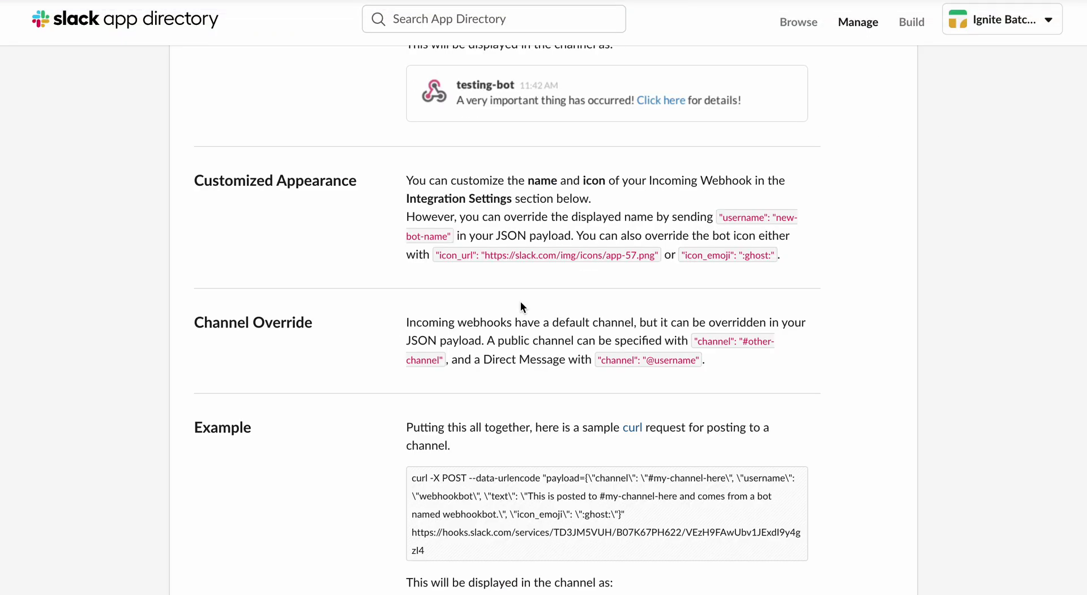
pyautogui.scroll(-2, 498, 453)
pyautogui.scroll(-15, 497, 453)
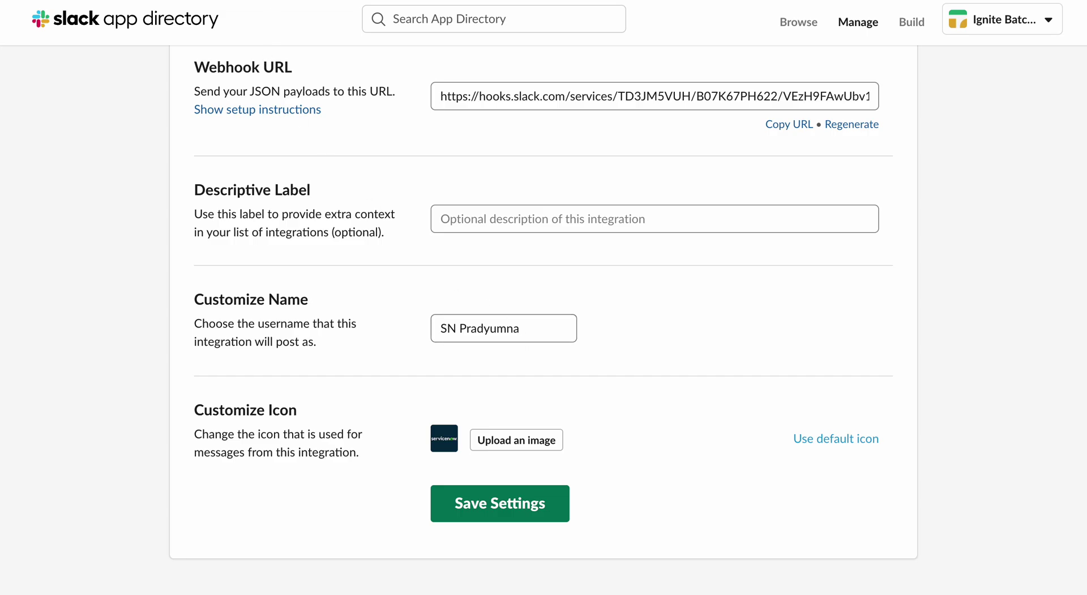
# Switch to the Slack workspace's #test channel and examine the incident message posted by the webhook app, including its name and icon.
pyautogui.hotkey('alt', 'Tab')
pyautogui.scroll(3, 384, 286)
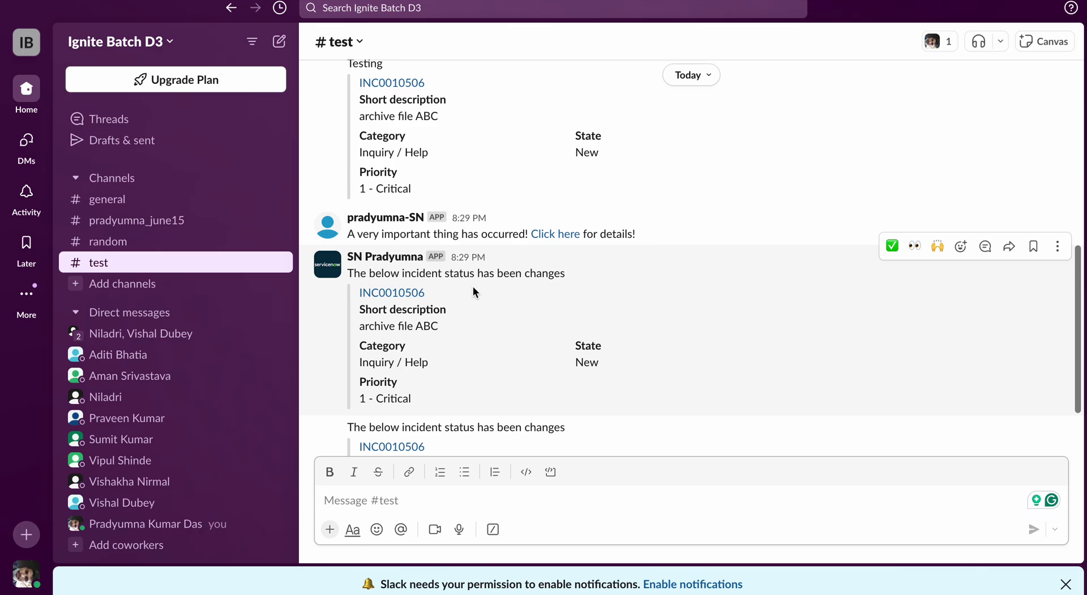
pyautogui.click(404, 261)
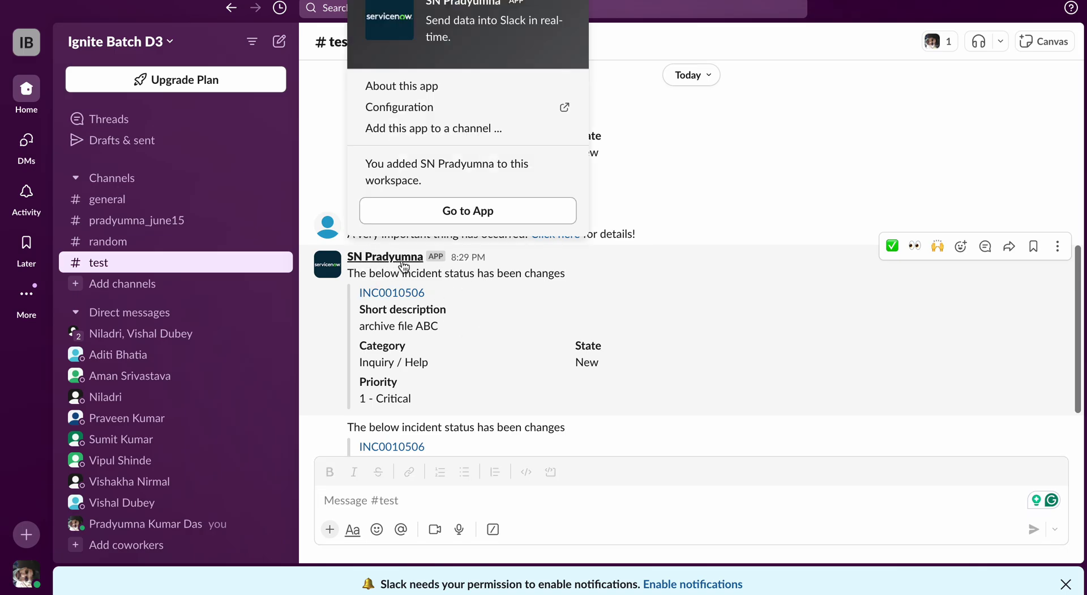
pyautogui.click(328, 265)
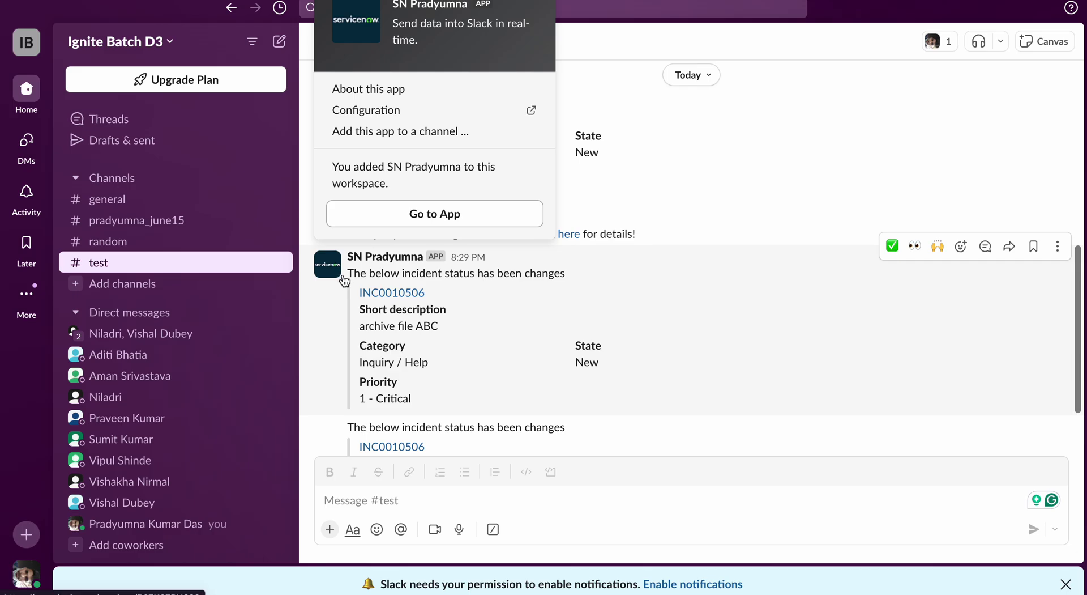
pyautogui.scroll(-2, 528, 389)
pyautogui.scroll(1, 528, 388)
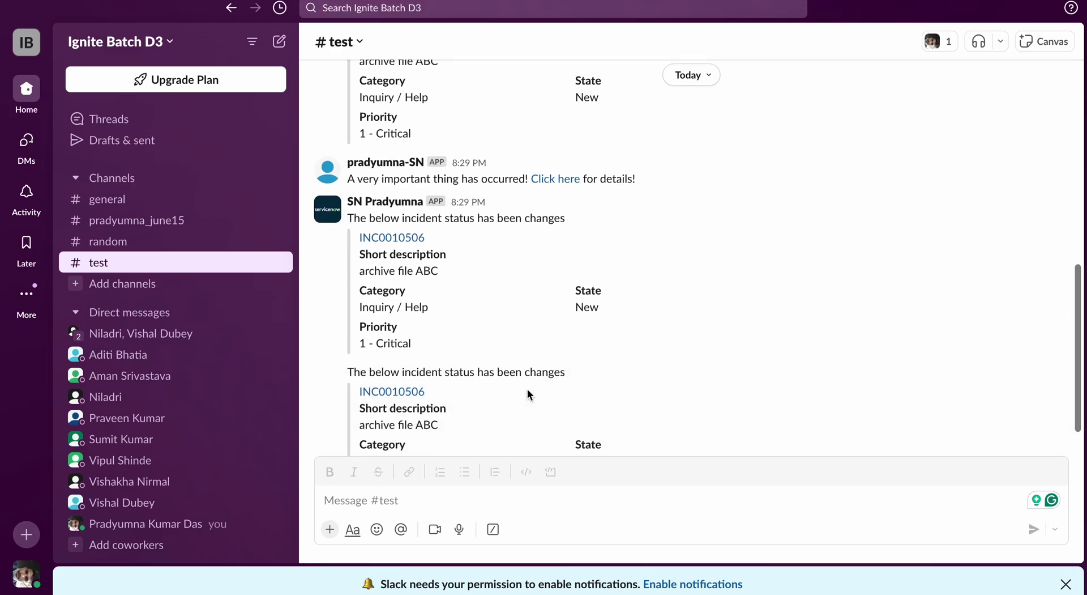
pyautogui.click(398, 209)
pyautogui.press('Escape')
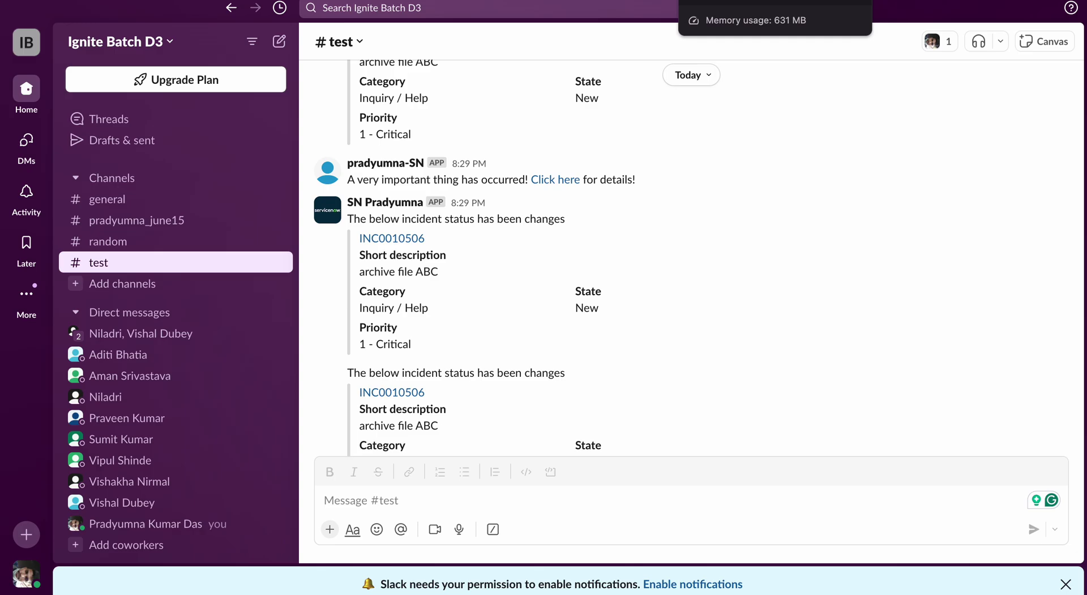
# In Workflow Studio's Test Slack subflow, search the actions for "slack" and browse the Slack WebHooks spoke's actions without adding one.
pyautogui.hotkey('alt', 'Tab')
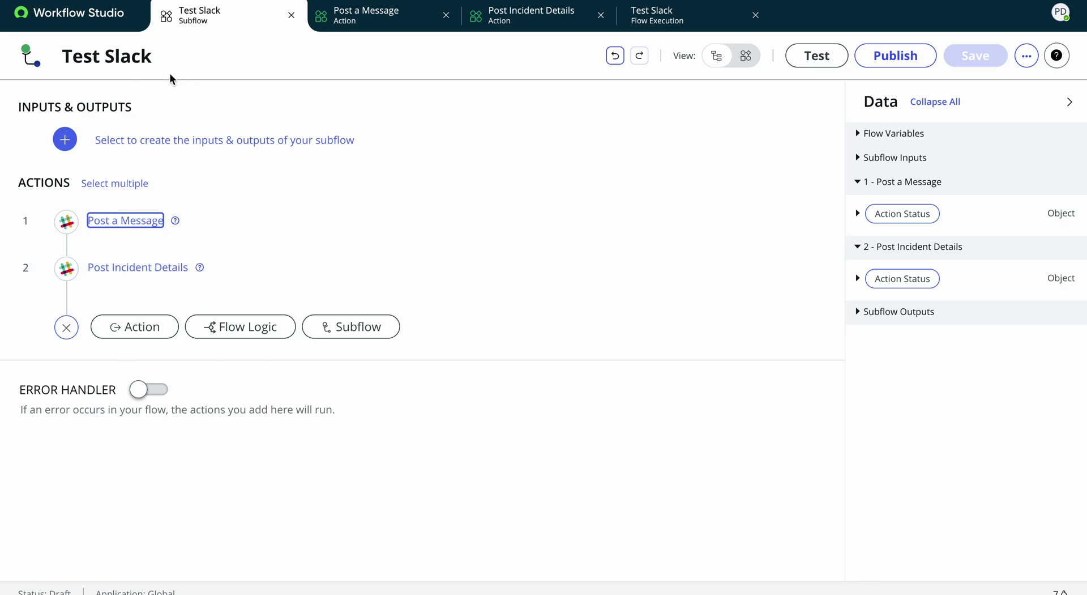
pyautogui.click(140, 329)
pyautogui.write('slack')
pyautogui.scroll(-1, 524, 334)
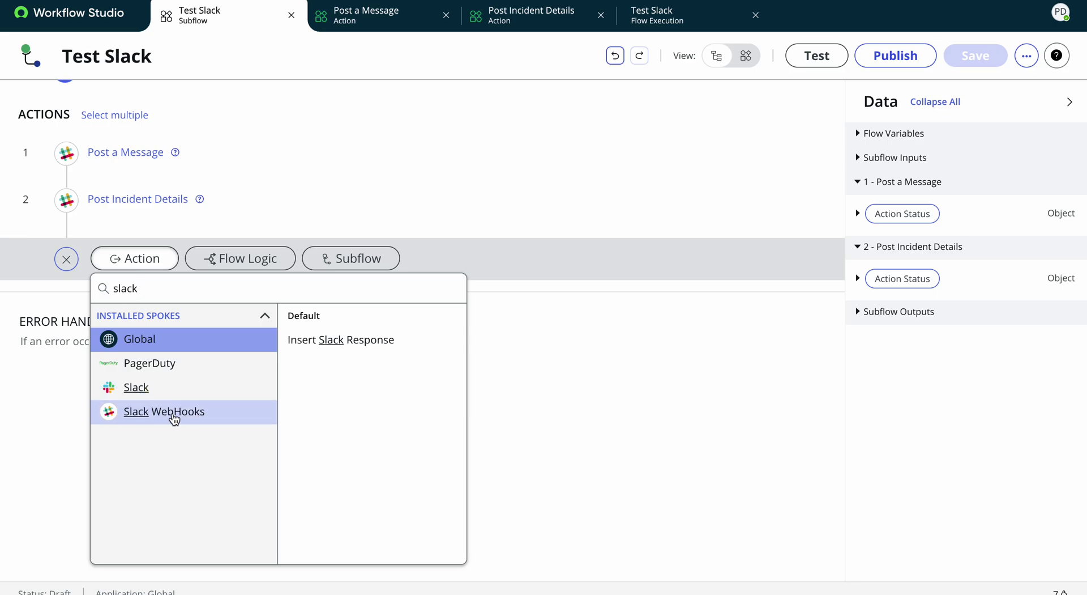
pyautogui.click(206, 415)
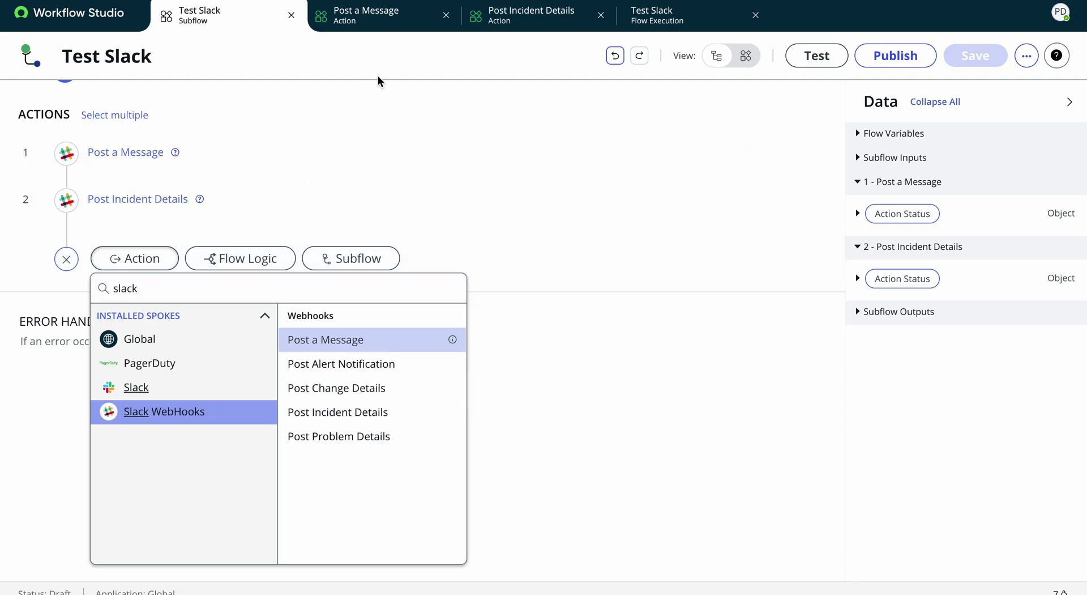
pyautogui.click(381, 47)
# Open the Post a Message action and compare its Webhook URL with the one in the Slack webhook setup instructions.
pyautogui.click(125, 227)
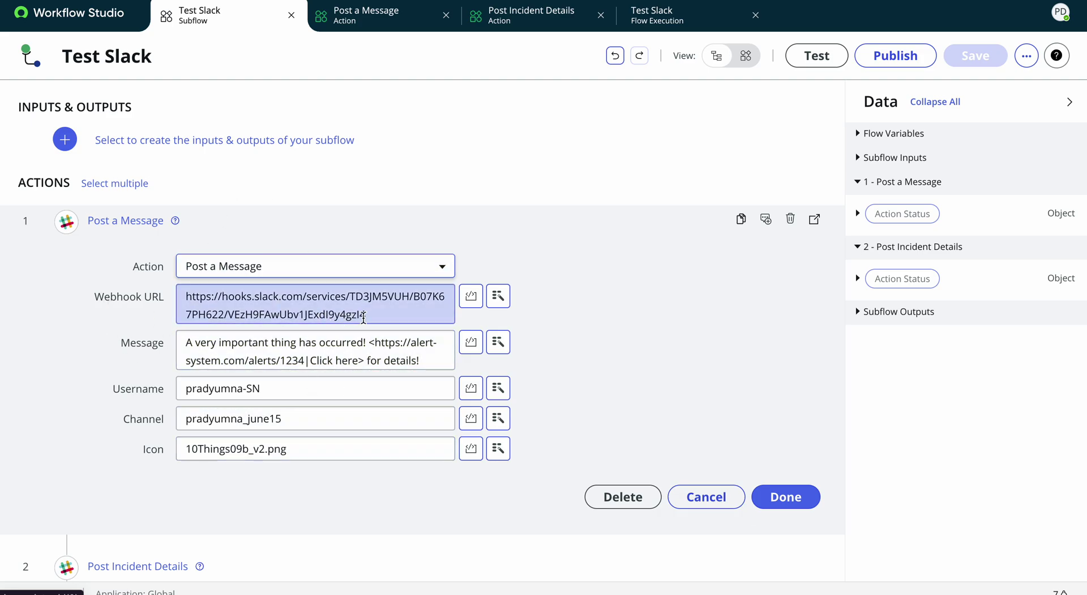
pyautogui.moveTo(375, 315); pyautogui.dragTo(183, 291)
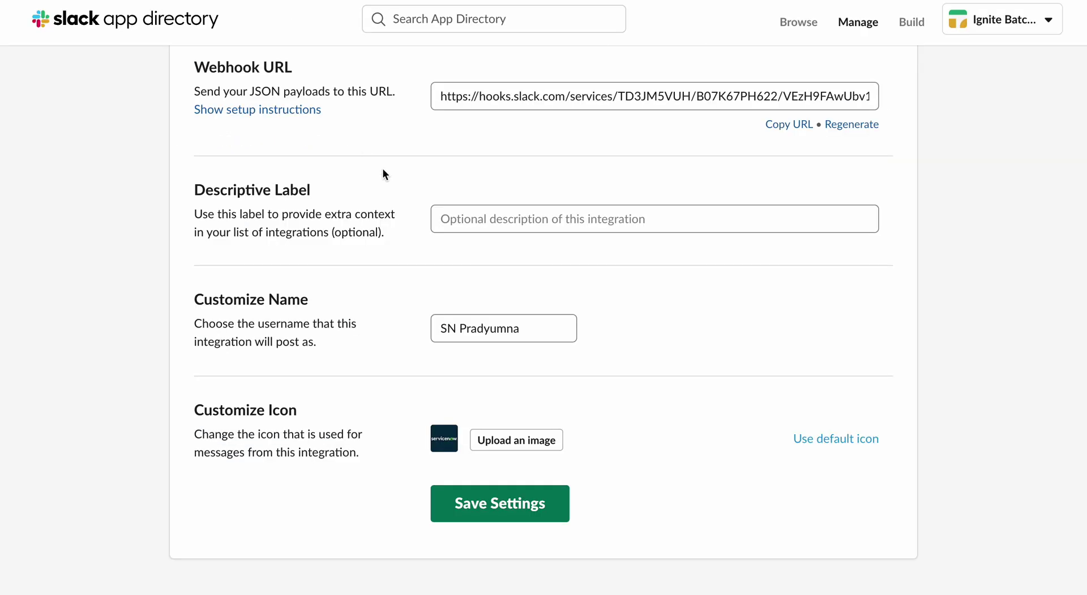
pyautogui.scroll(2, 510, 172)
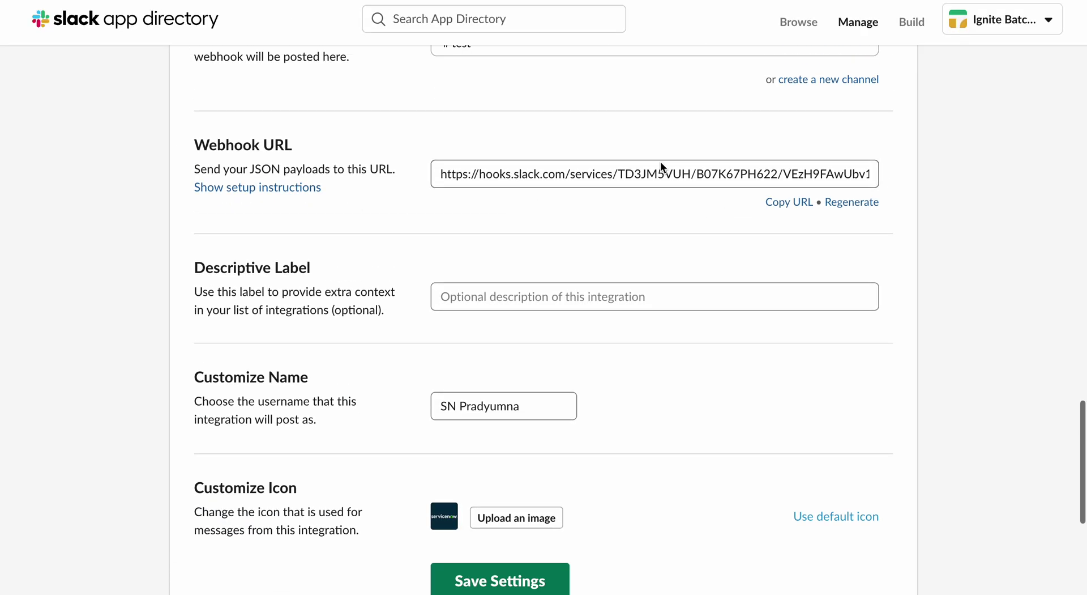
pyautogui.scroll(15, 496, 206)
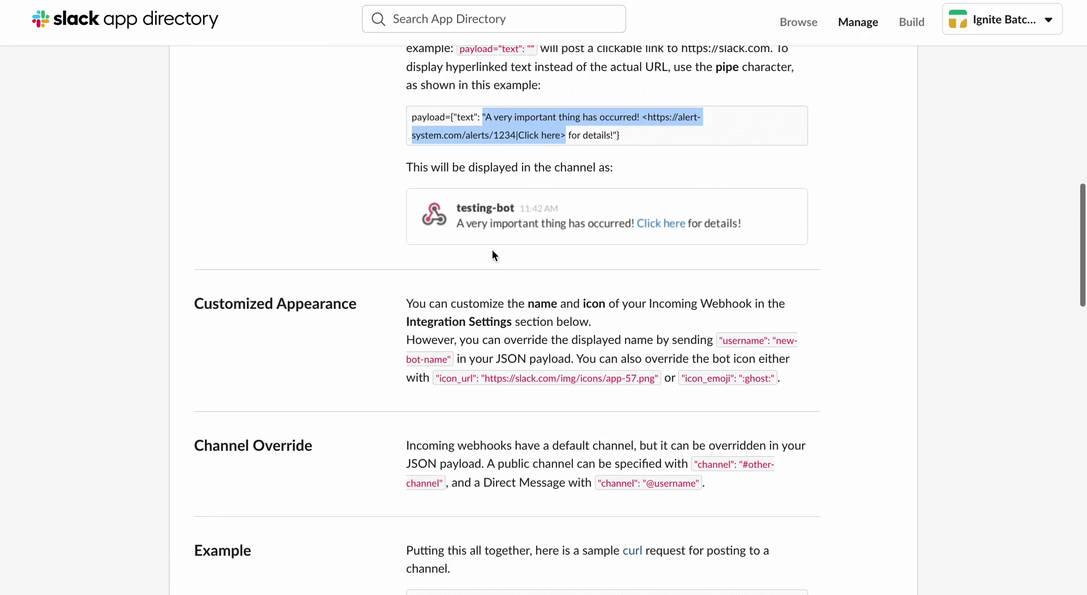
pyautogui.scroll(2, 528, 345)
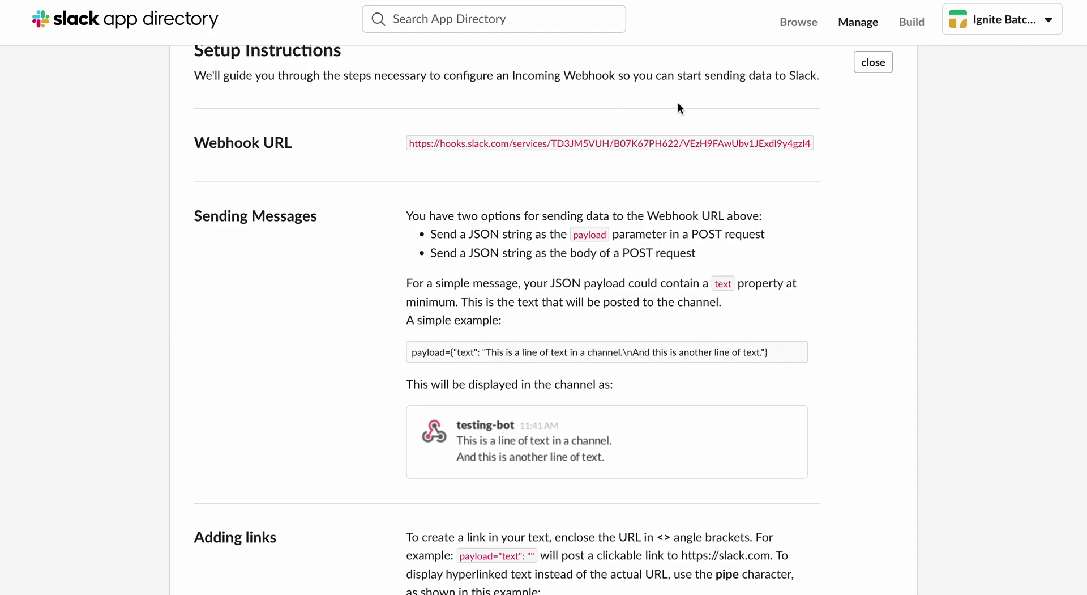
pyautogui.hotkey('alt', 'Tab')
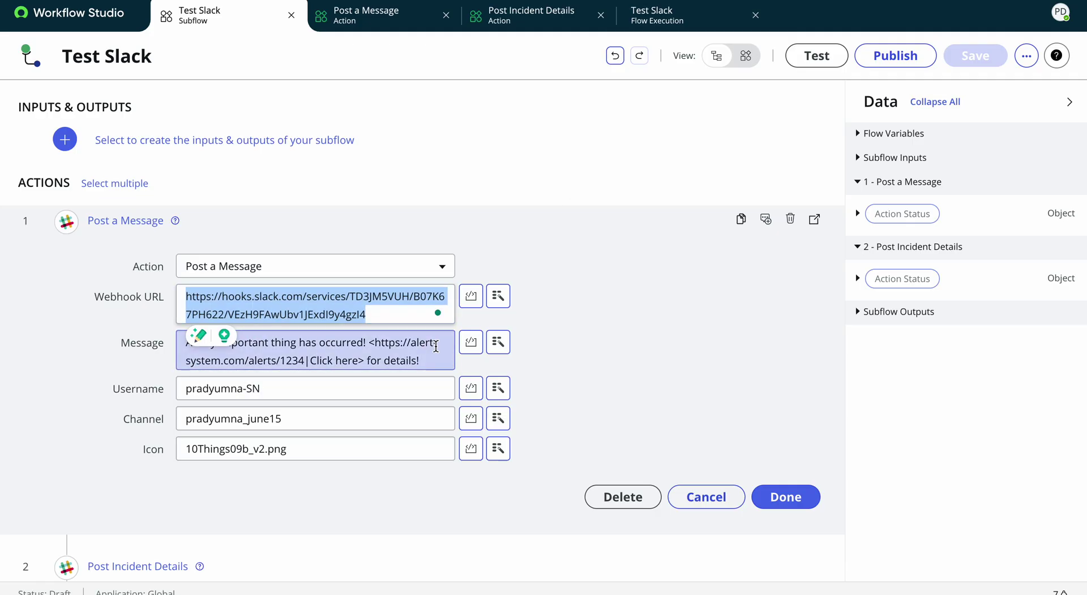
# Inspect the hyperlink syntax in the Post a Message action's Message text, then consult the Slack Incoming WebHooks page.
pyautogui.tripleClick(438, 340)
pyautogui.tripleClick(403, 357)
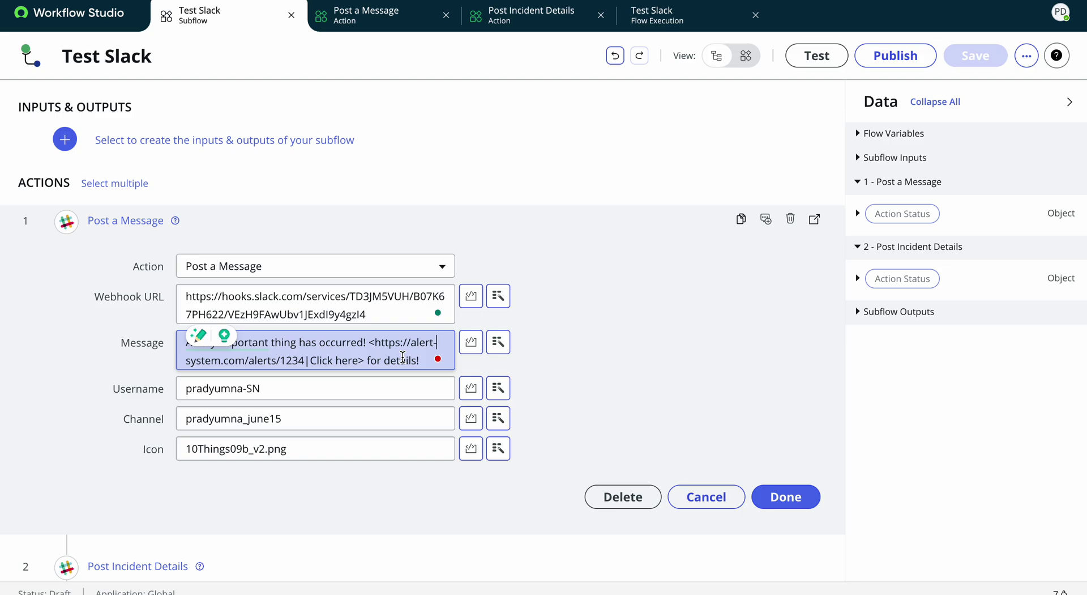
pyautogui.moveTo(369, 342); pyautogui.dragTo(365, 361)
pyautogui.click(386, 363)
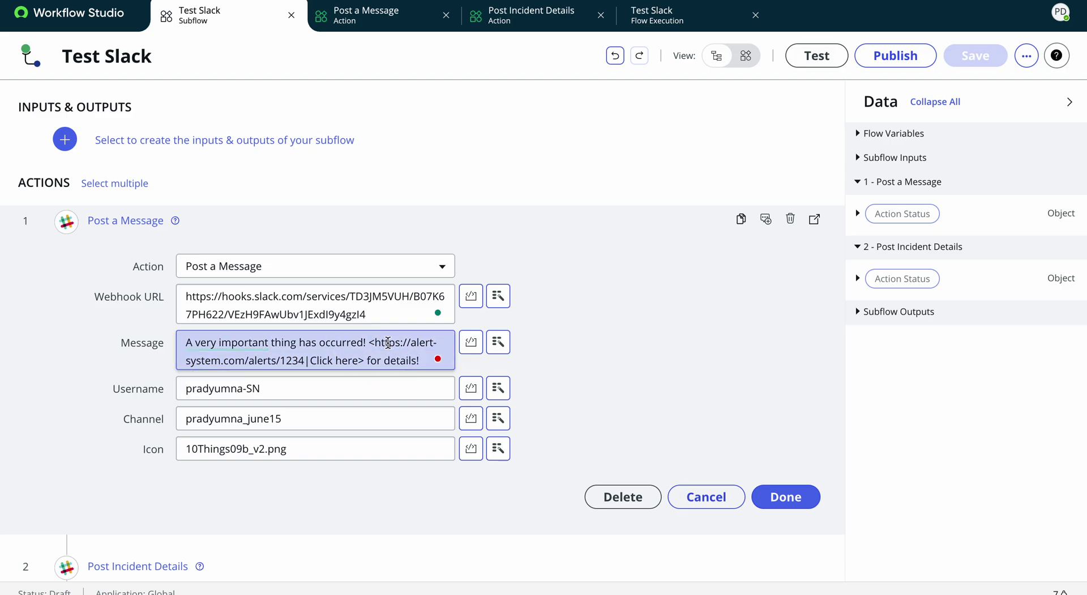
pyautogui.scroll(-1, 388, 342)
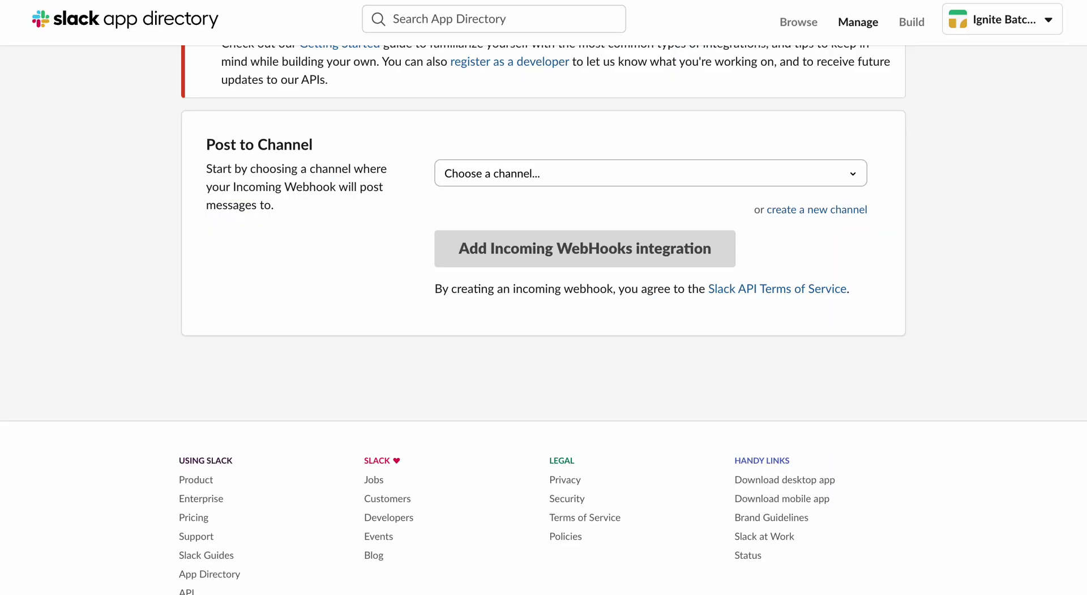
pyautogui.scroll(-20, 521, 410)
pyautogui.scroll(-2, 521, 412)
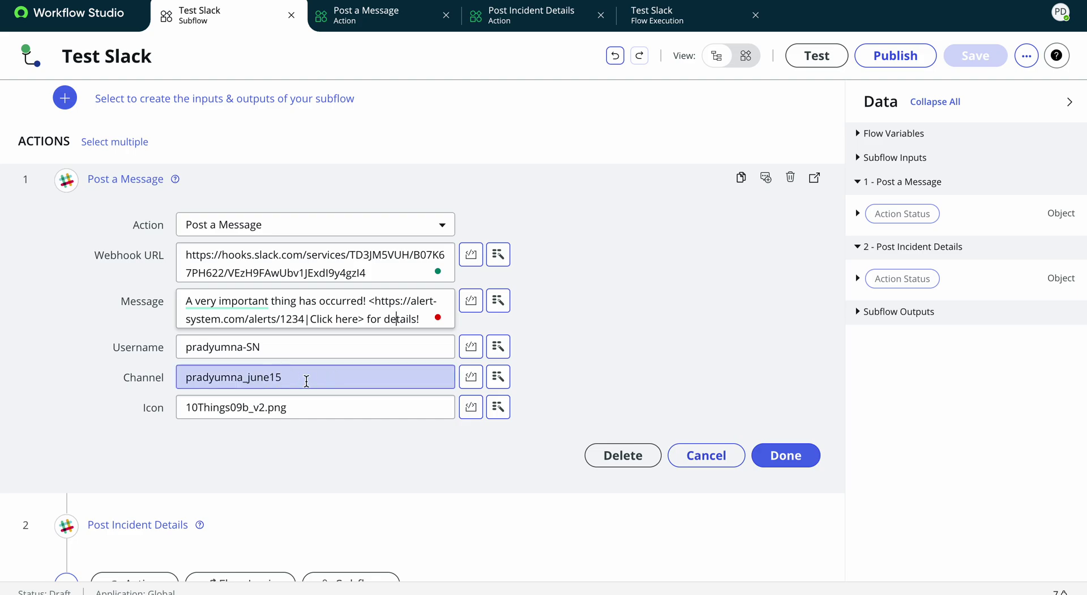
# Compare the Post a Message action's Channel value with the Slack webhook's integration settings, then close the action with its settings kept.
pyautogui.doubleClick(306, 381)
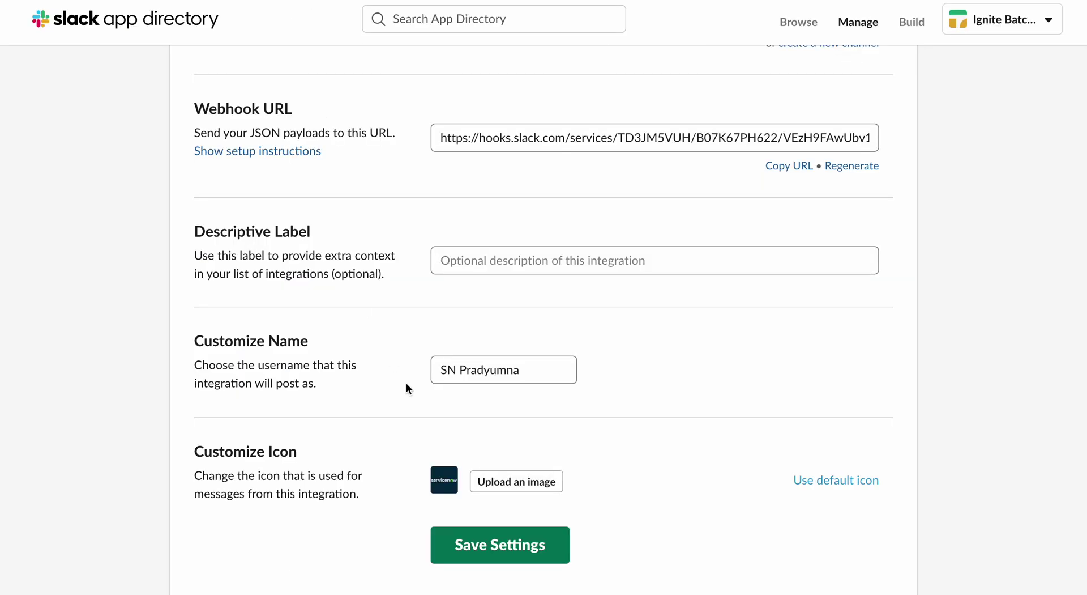
pyautogui.scroll(5, 406, 385)
pyautogui.scroll(1, 406, 383)
pyautogui.scroll(-1, 407, 389)
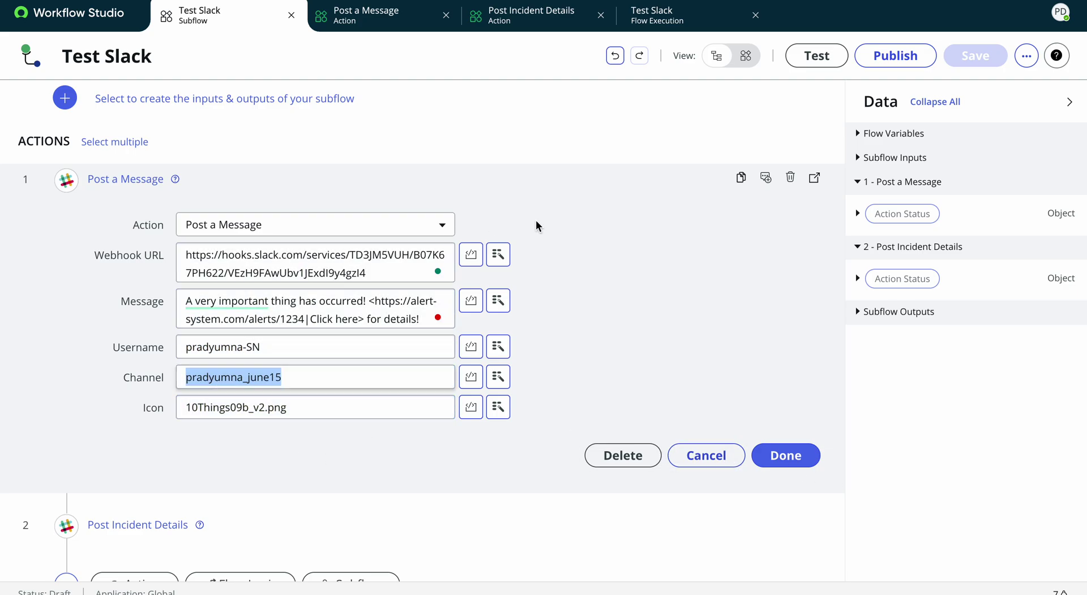
pyautogui.click(778, 461)
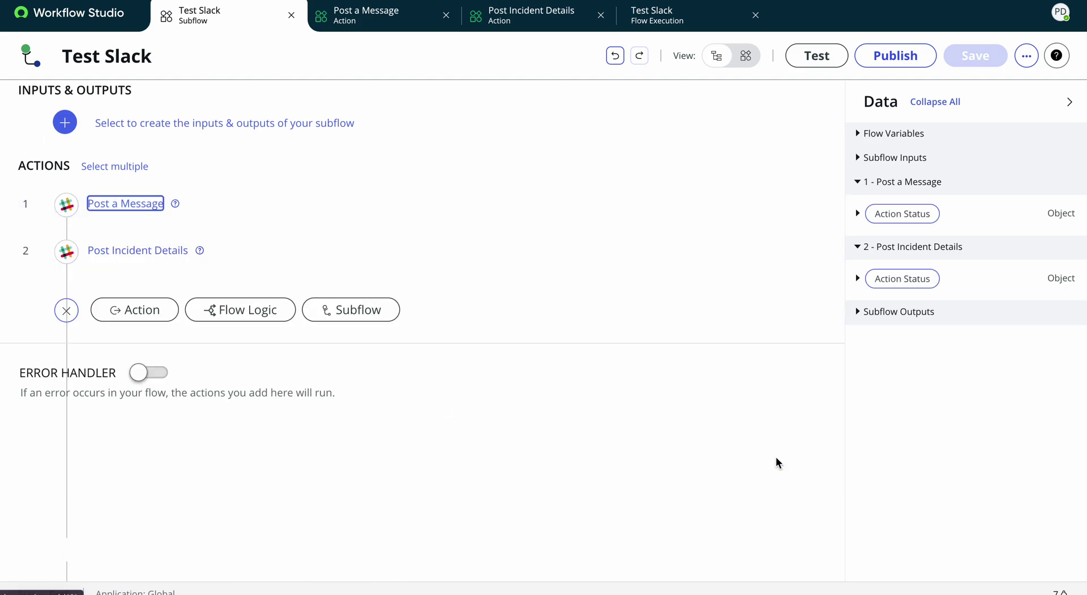
# Open the Post Incident Details action and compare its Additional Message and Override Default Fields inputs with the incident posts in #test.
pyautogui.click(133, 275)
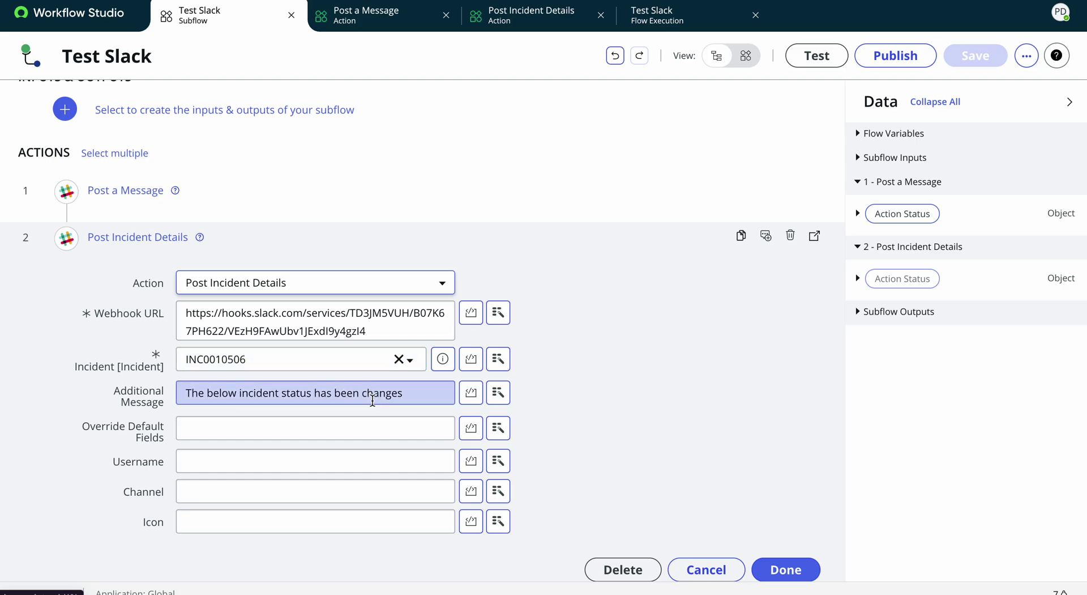
pyautogui.scroll(-1, 373, 400)
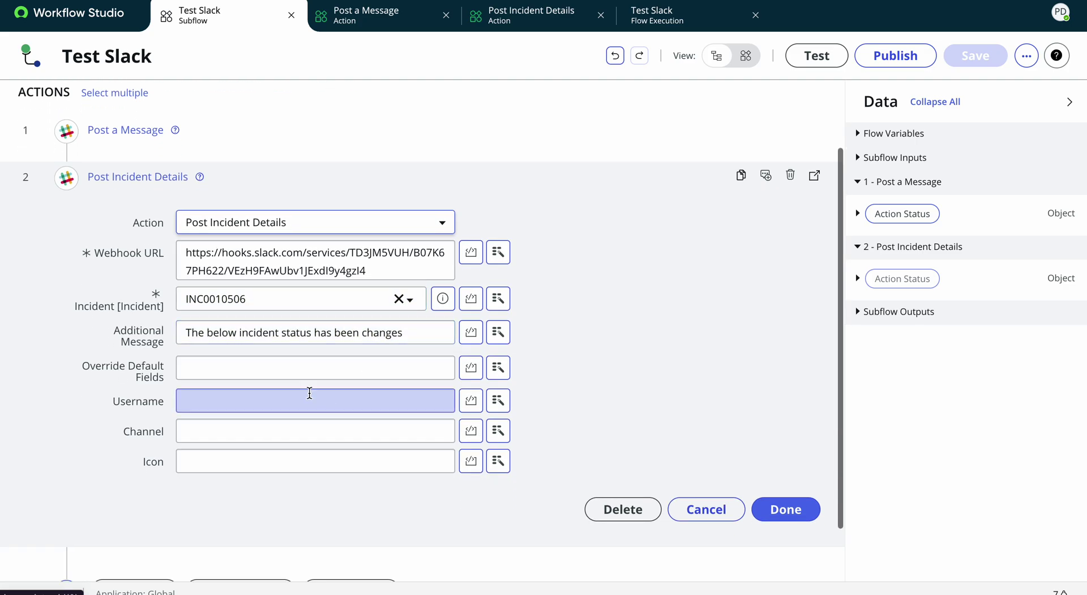
pyautogui.click(247, 371)
pyautogui.hotkey('alt', 'Tab')
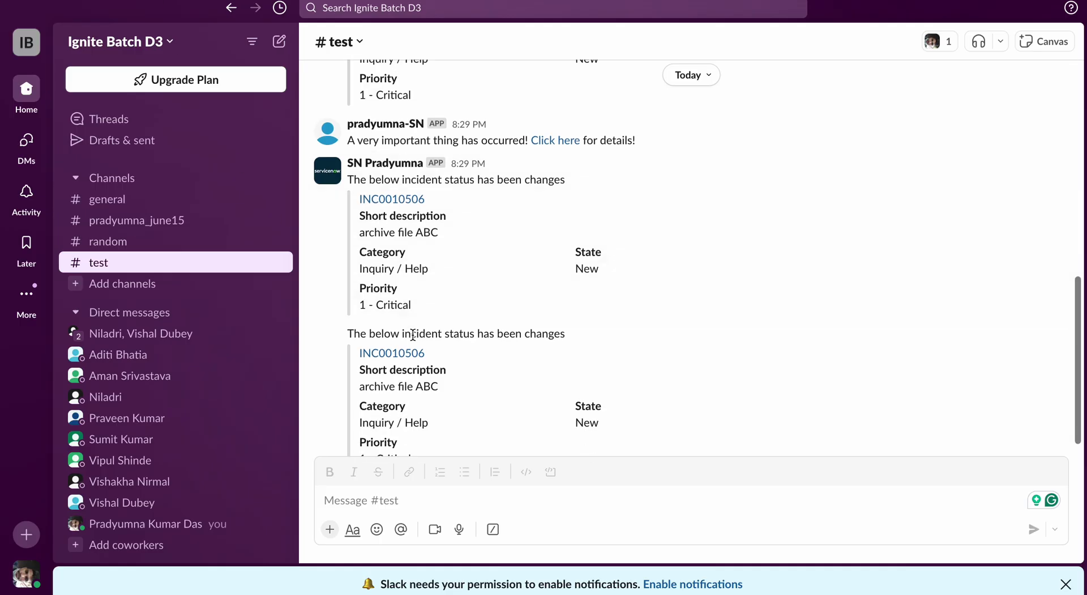
pyautogui.scroll(-1, 381, 385)
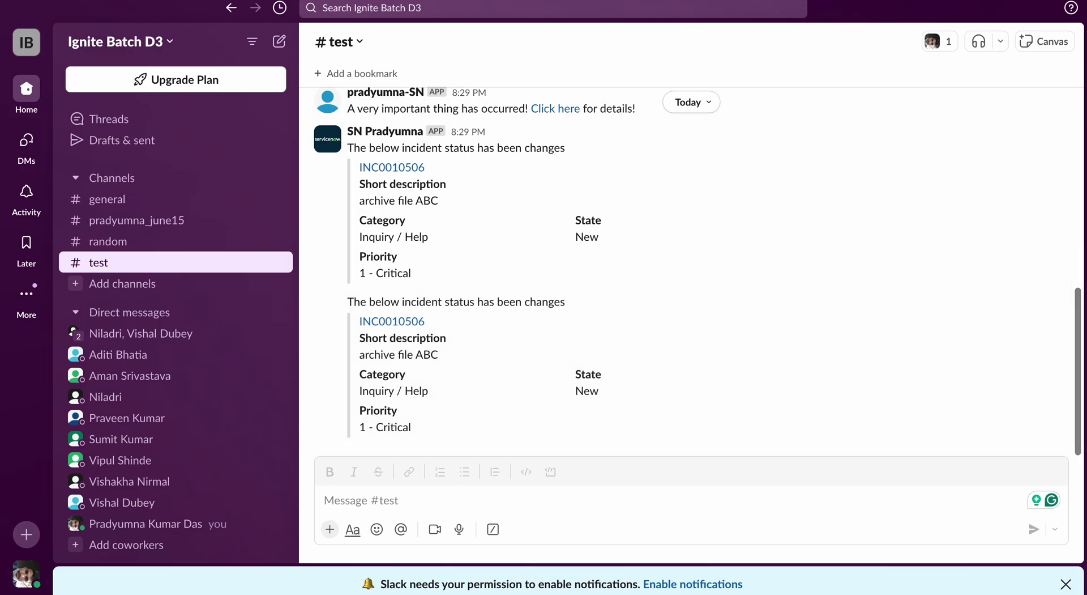
pyautogui.hotkey('alt', 'Tab')
pyautogui.click(261, 368)
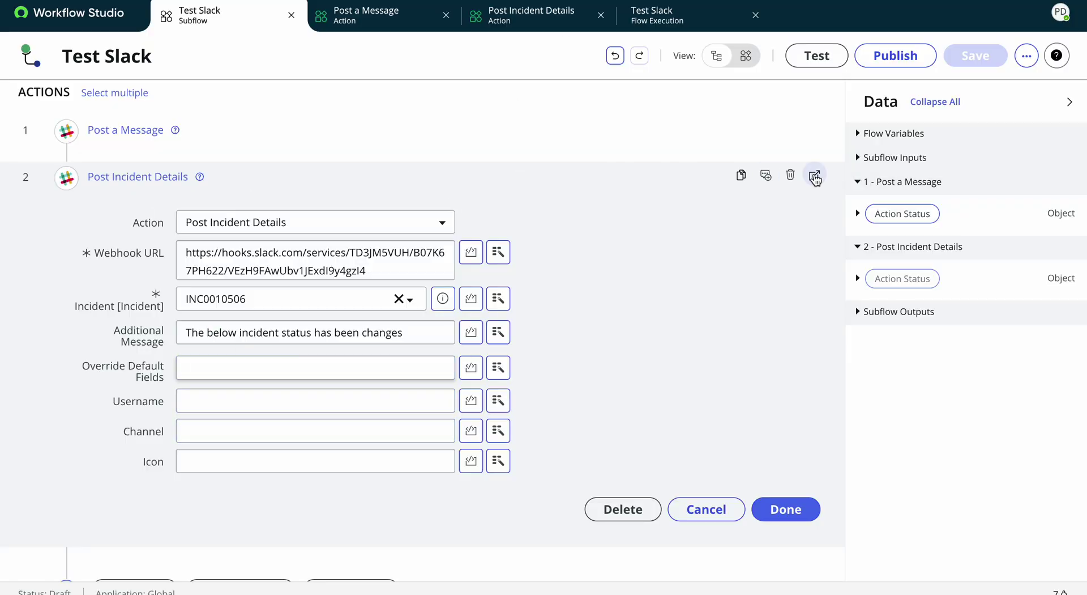
# Inspect the defaultFields list in Post Incident Details' Build Payload script, then return to the Test Slack subflow and close the action's settings.
pyautogui.click(529, 23)
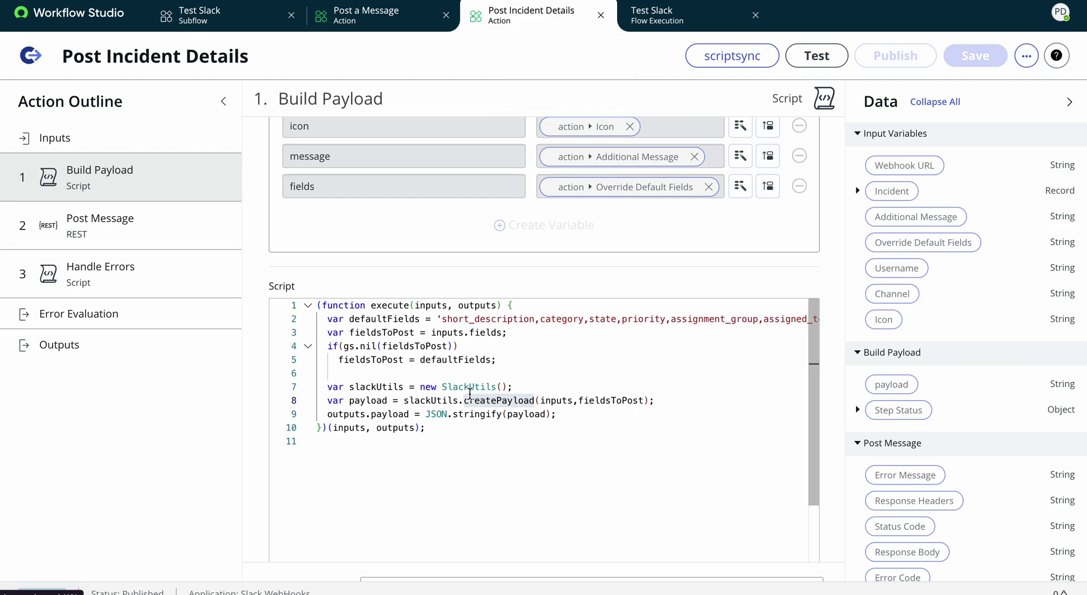
pyautogui.moveTo(444, 318); pyautogui.dragTo(717, 318)
pyautogui.hscroll(-2, 604, 329)
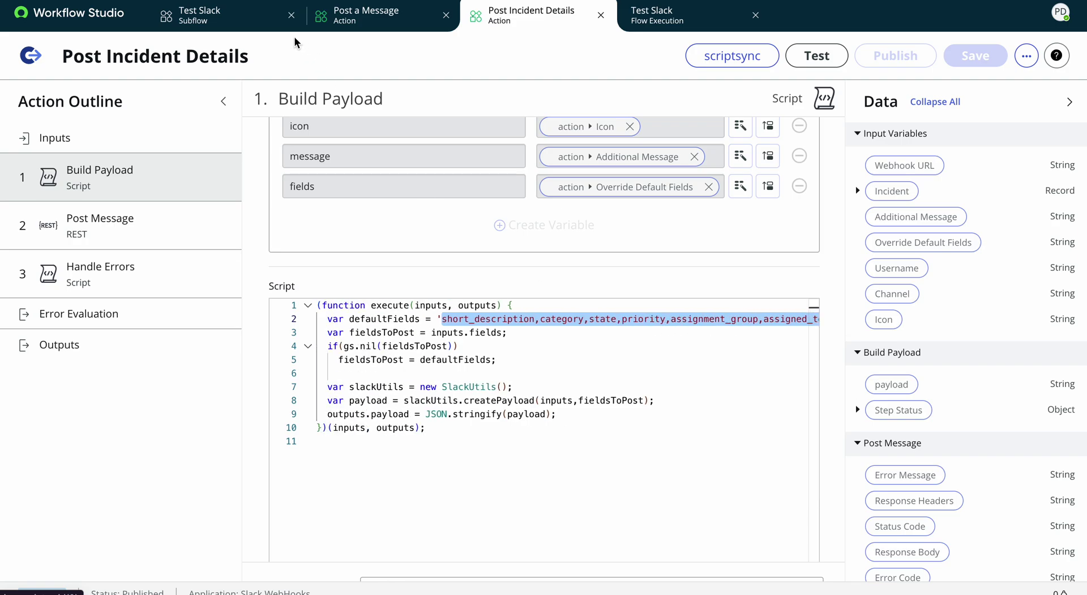
pyautogui.click(214, 23)
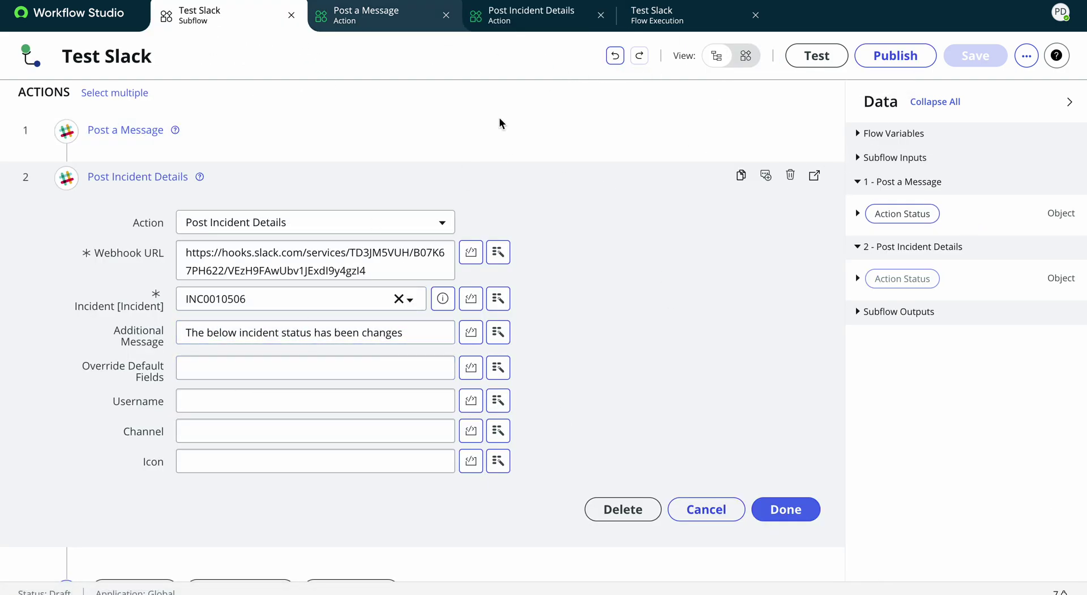
pyautogui.click(773, 502)
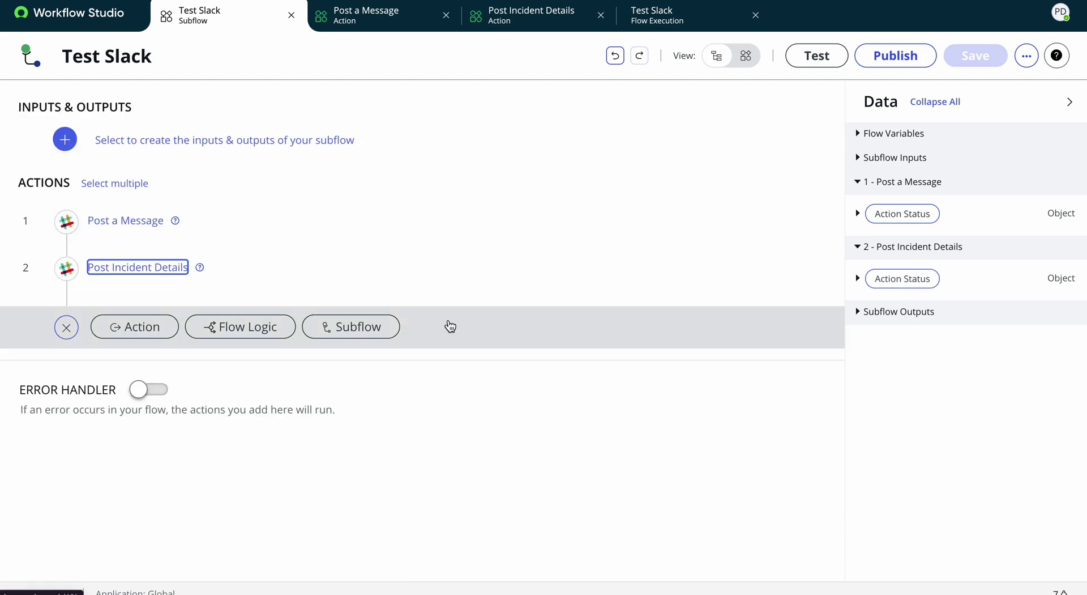